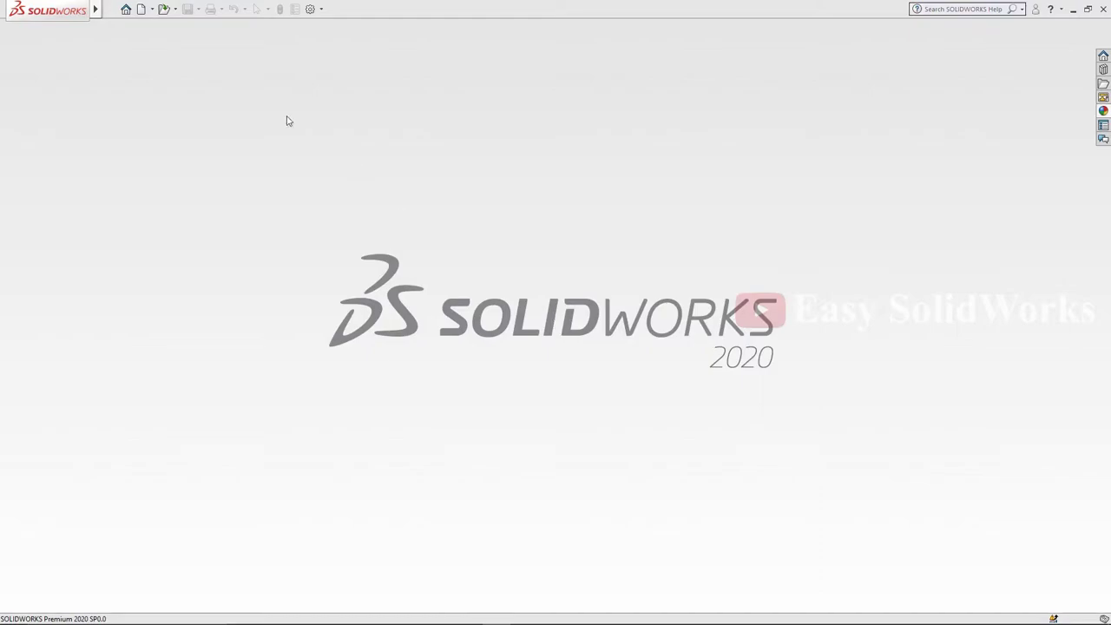
- Create a new assembly and load the five parts: collar, fork end, knuckle pin, eye end and taper pin
left_click(140, 10)
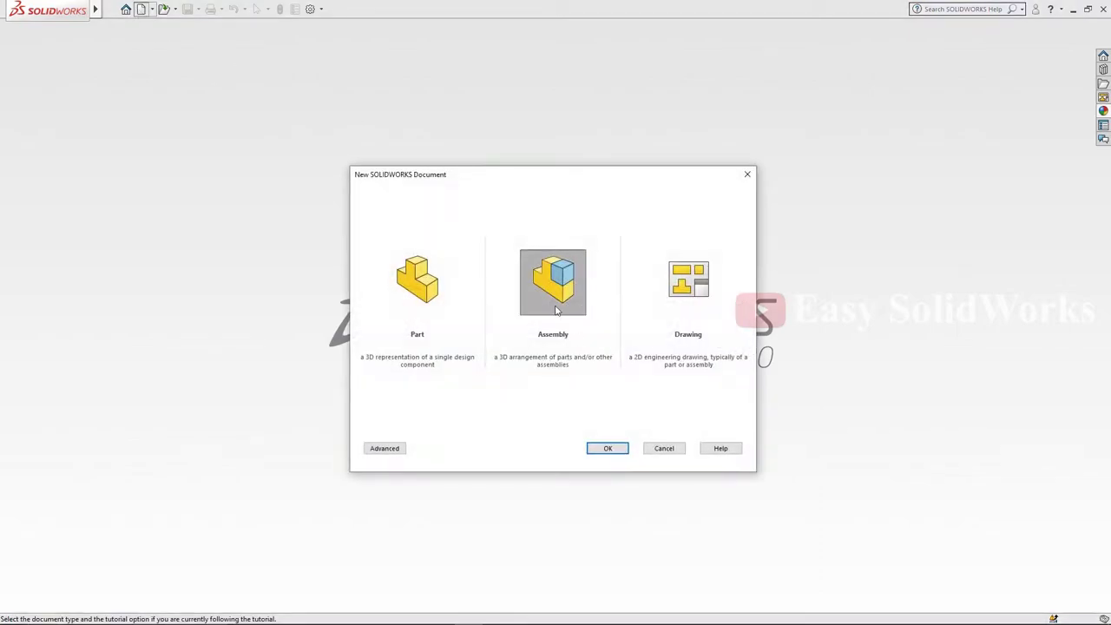
left_click(597, 450)
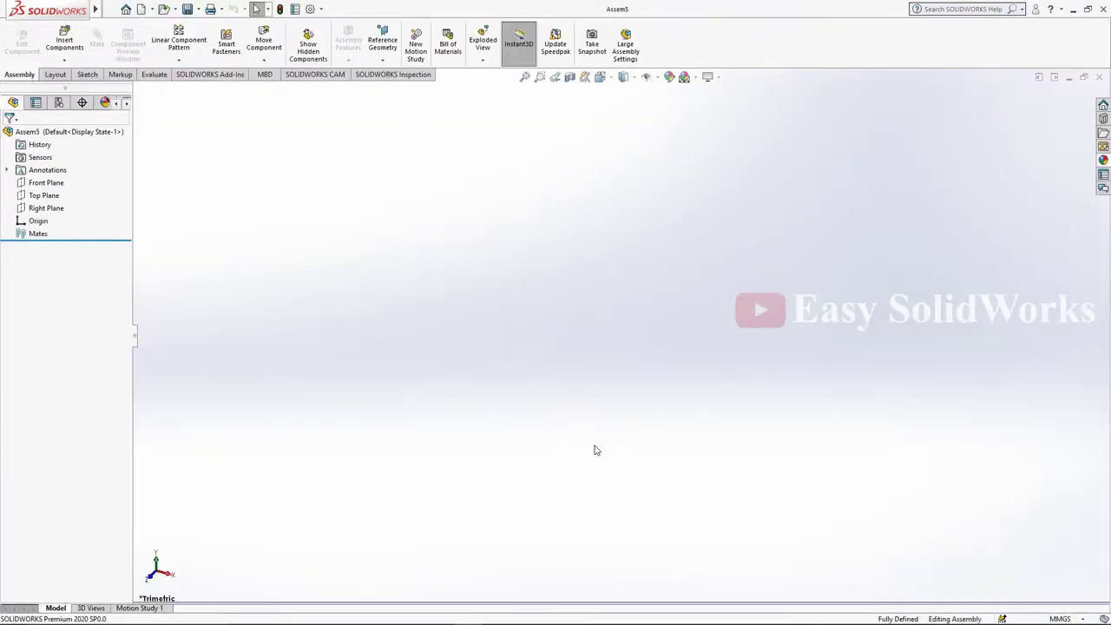
left_click(461, 246)
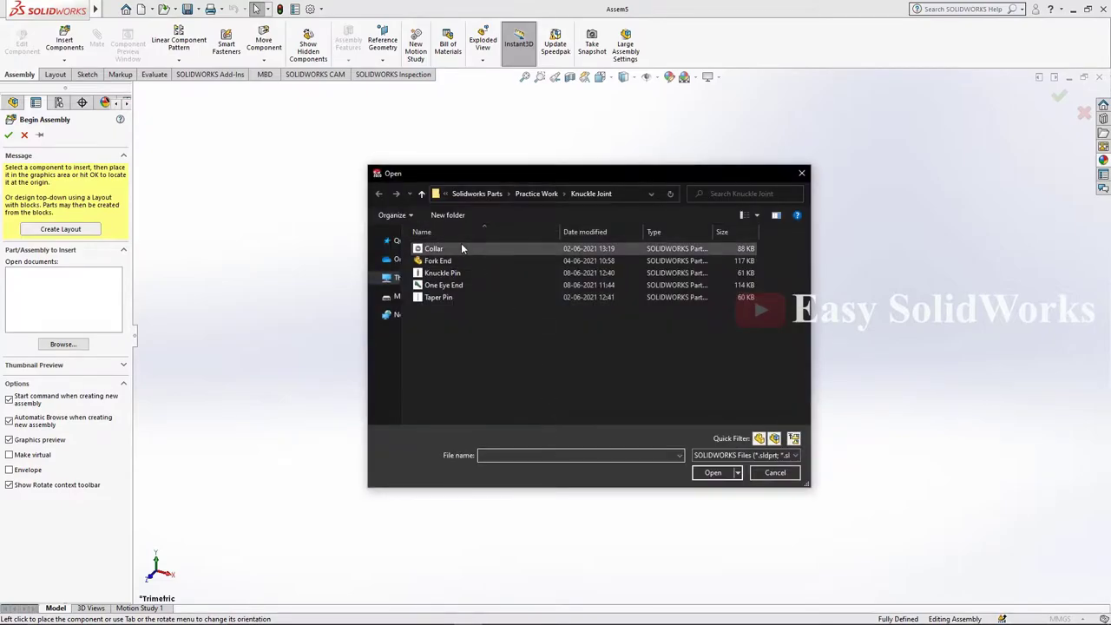
left_click(440, 297, "shift")
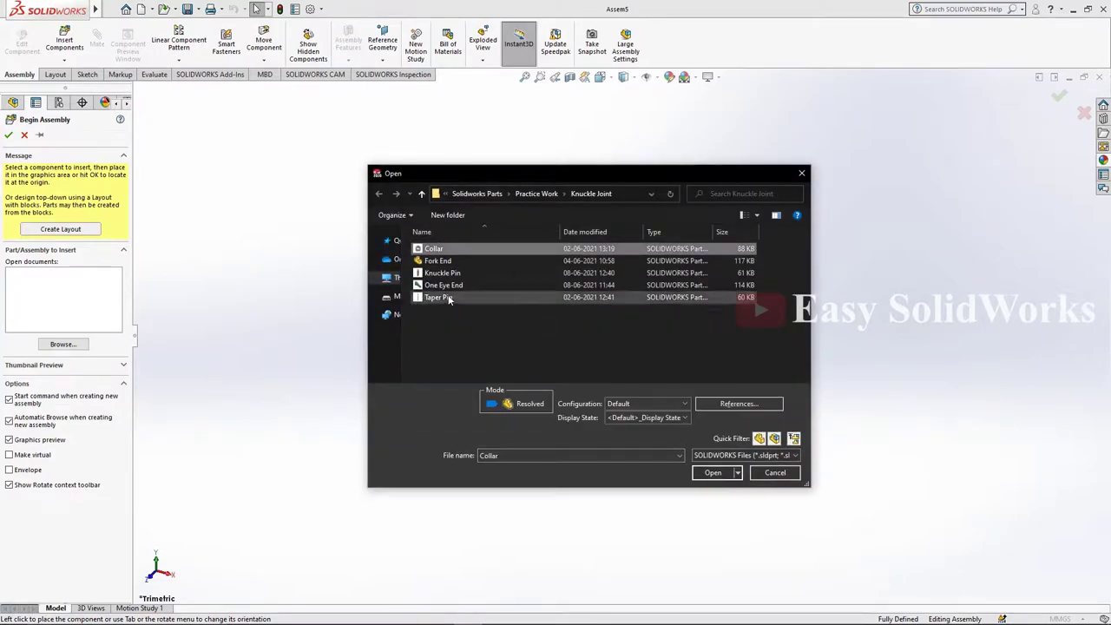
left_click(715, 477)
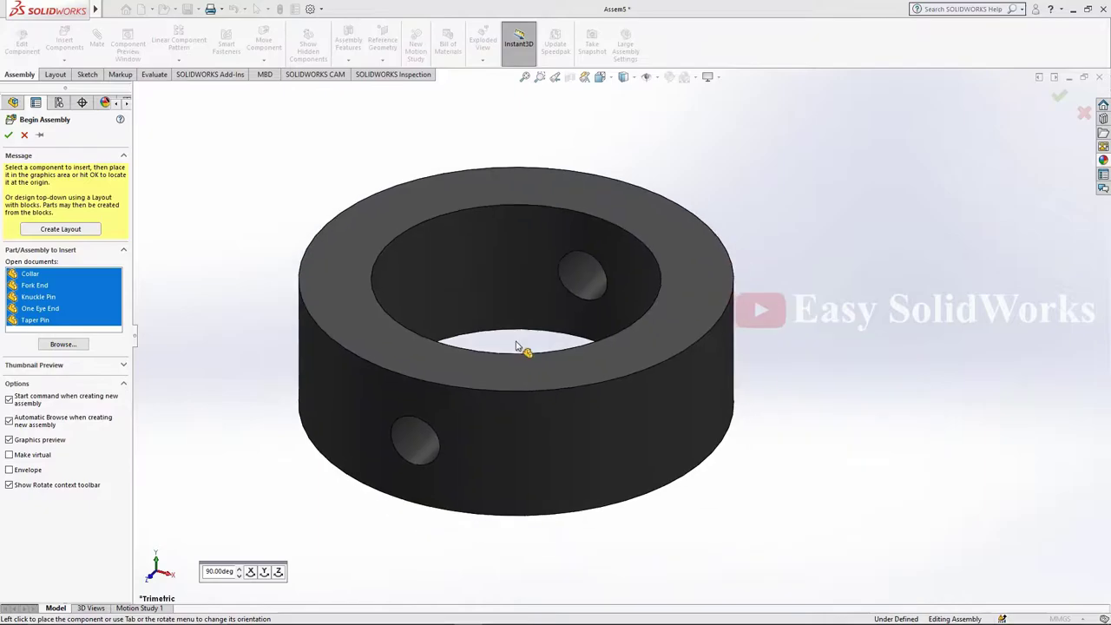
- Place the Collar, Fork End, Knuckle Pin and One Eye End, and rotate the Taper Pin 90°
left_click(520, 366)
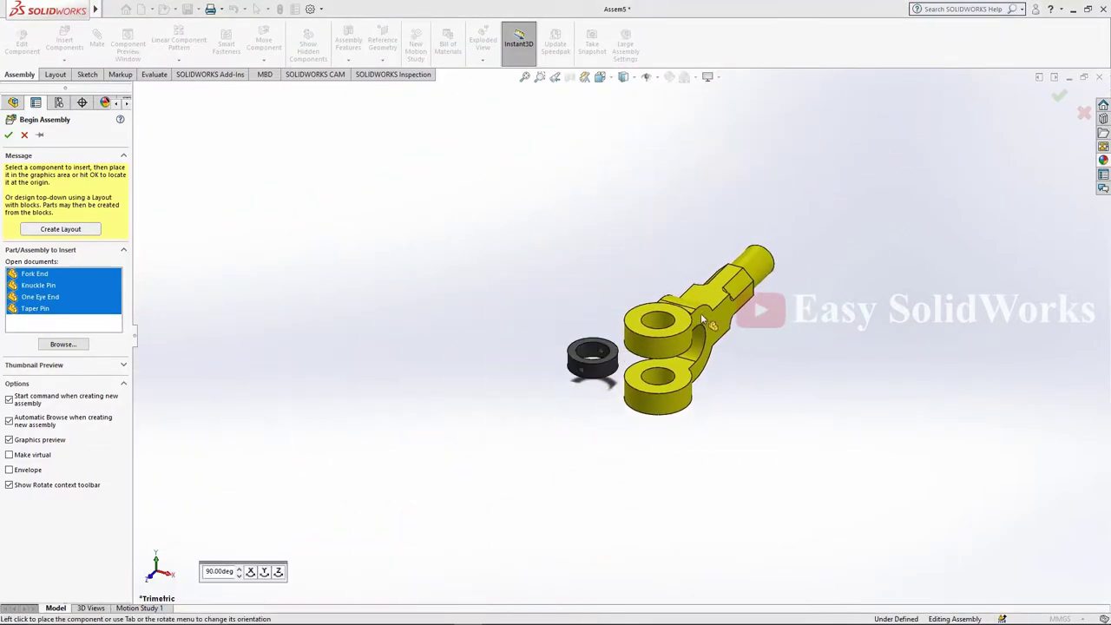
left_click(698, 306)
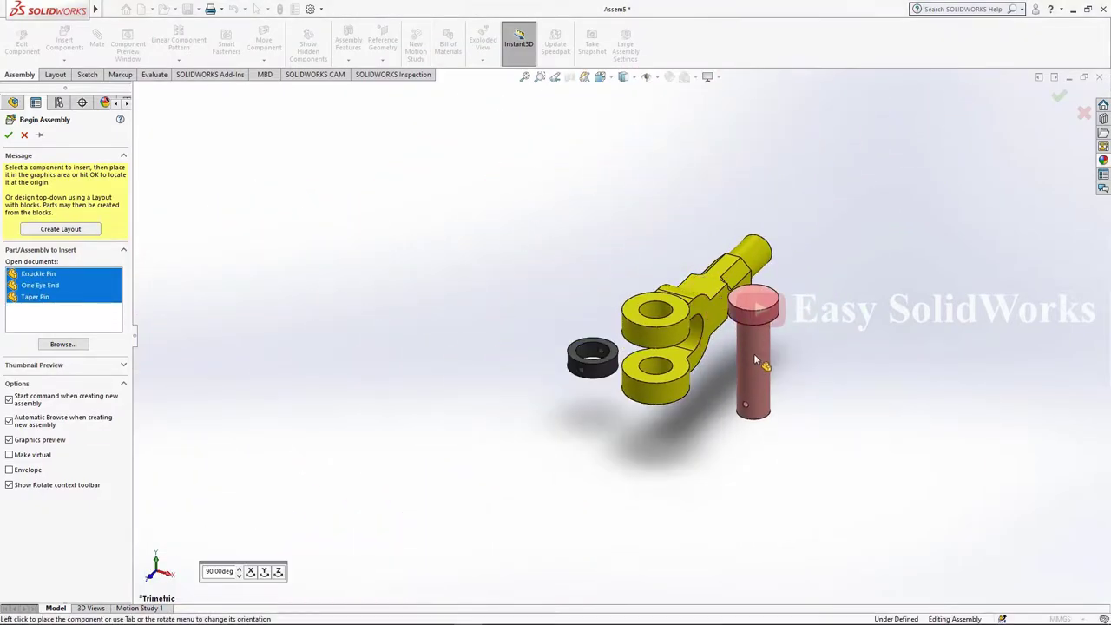
left_click(753, 353)
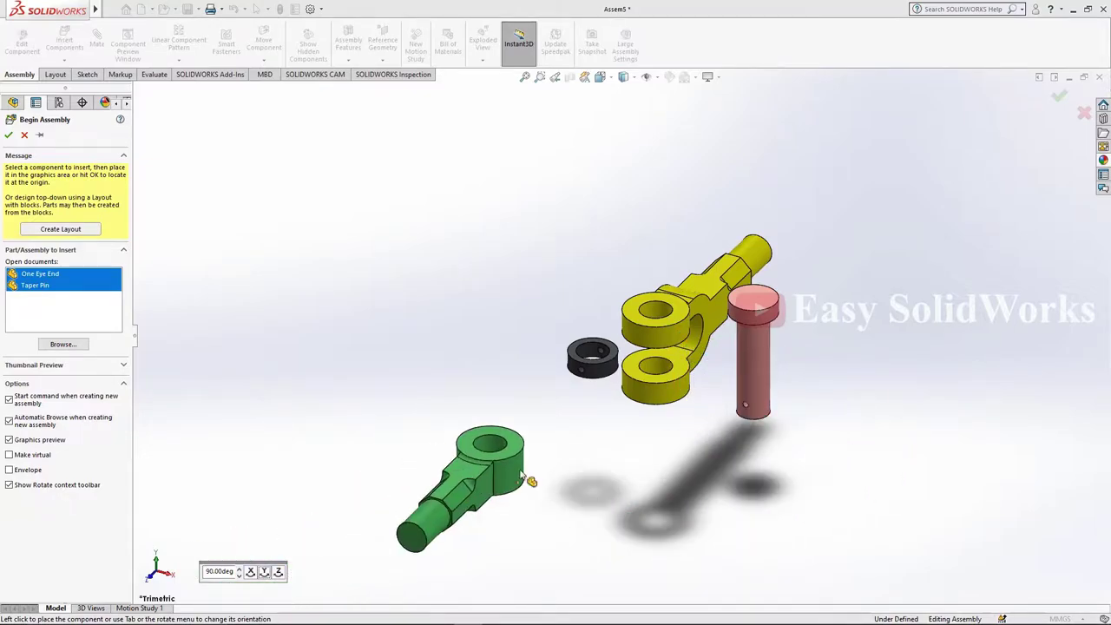
left_click(583, 442)
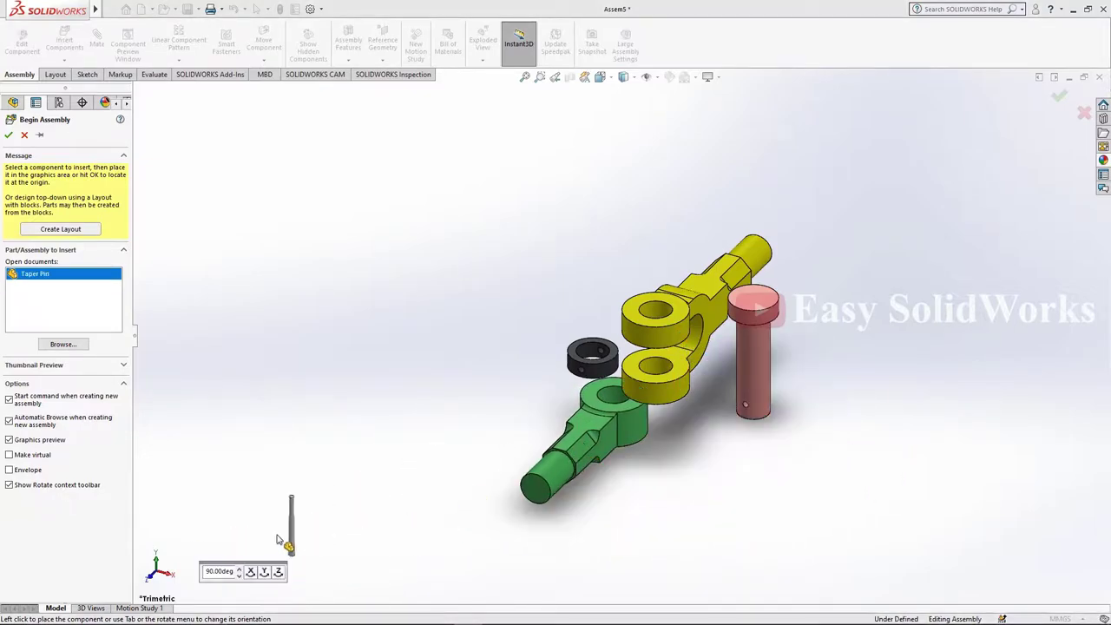
left_click(250, 573)
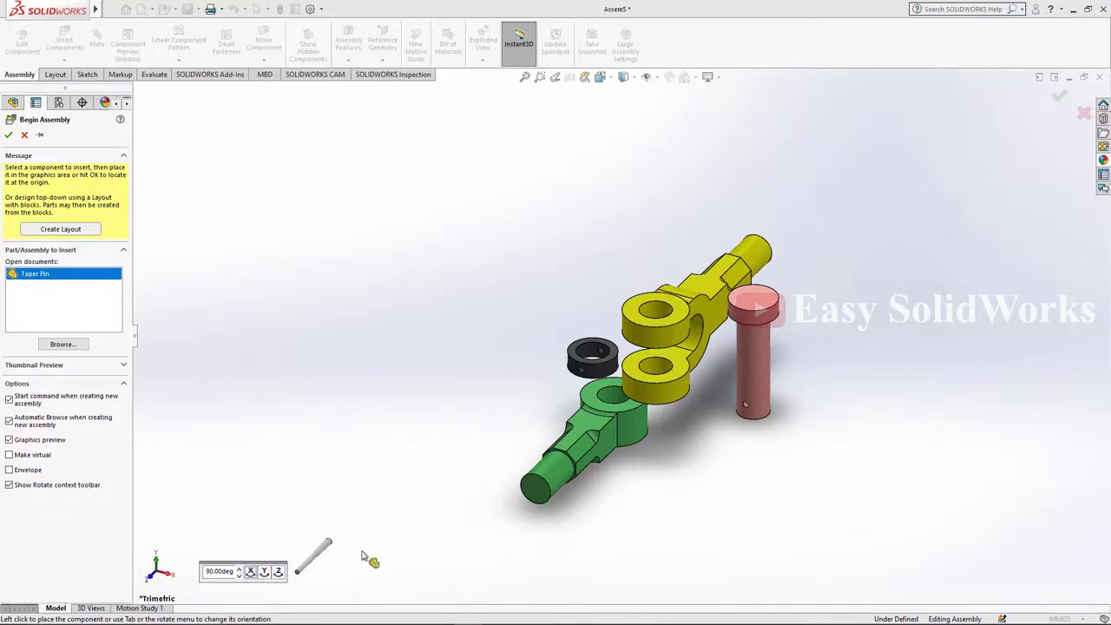
- Place the Taper Pin near the knuckle pin and set the Collar to Float
left_click(830, 432)
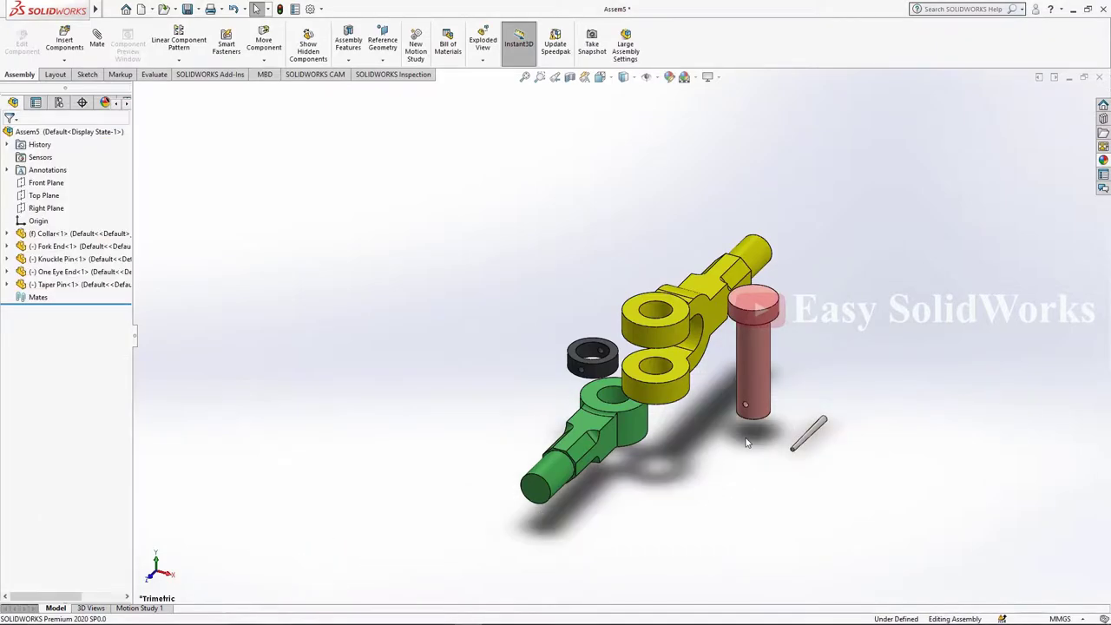
left_click(593, 354)
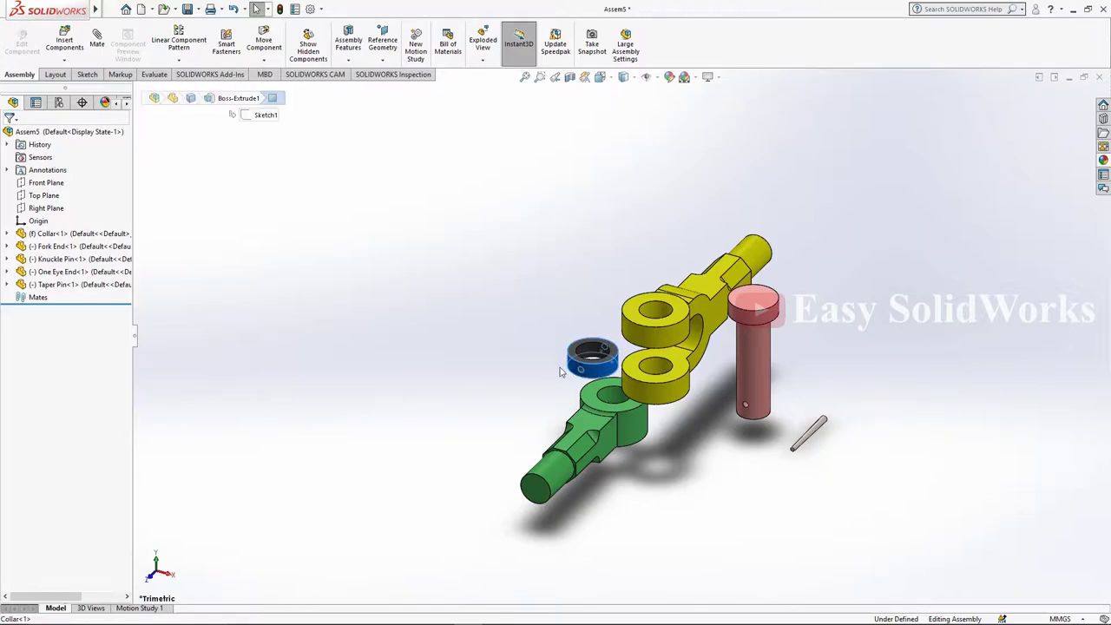
right_click(57, 239)
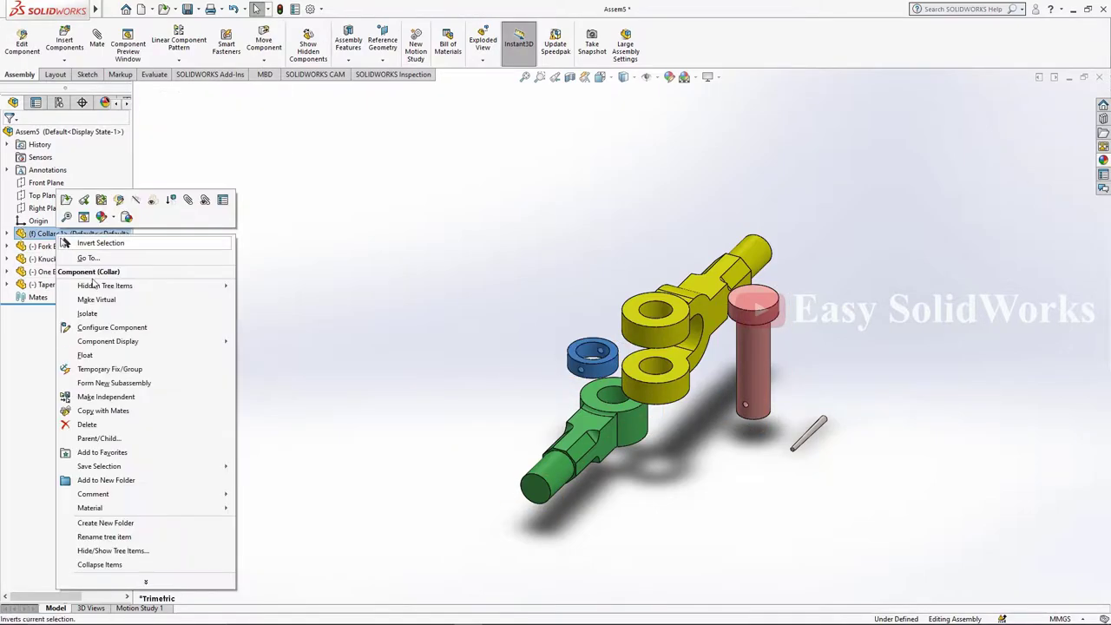
left_click(106, 355)
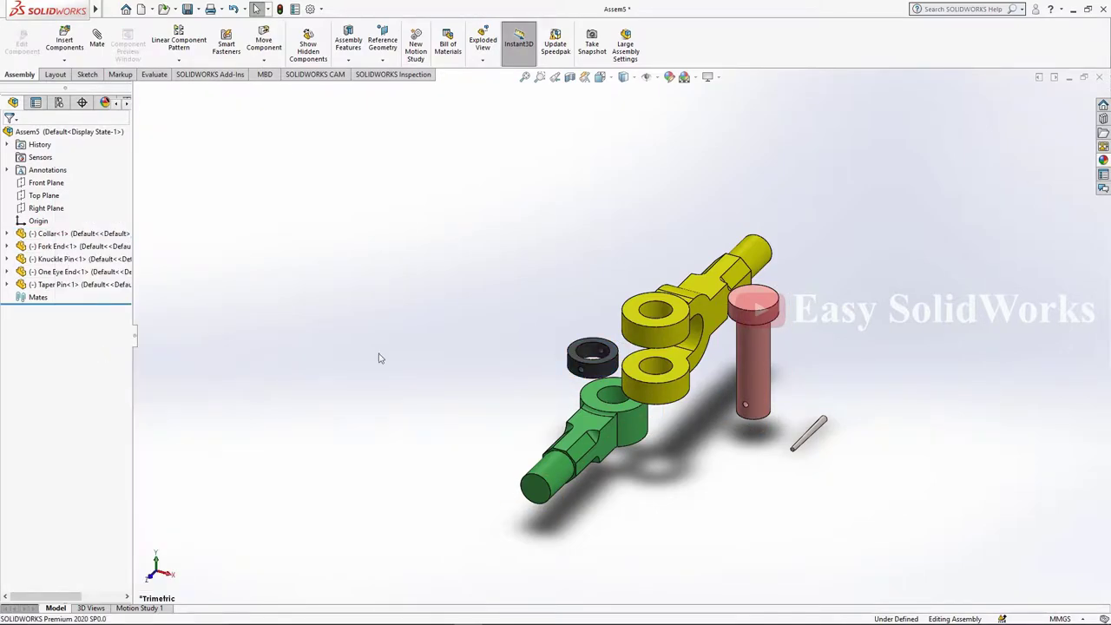
- Fix the Knuckle Pin as the anchored component
left_click(754, 365)
right_click(56, 262)
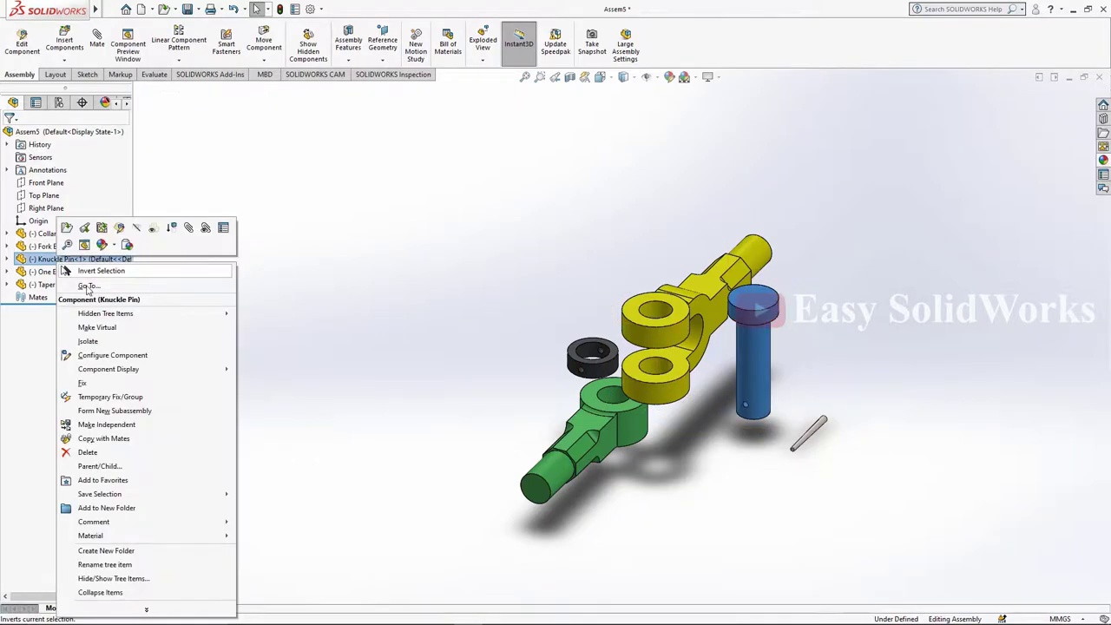
left_click(105, 385)
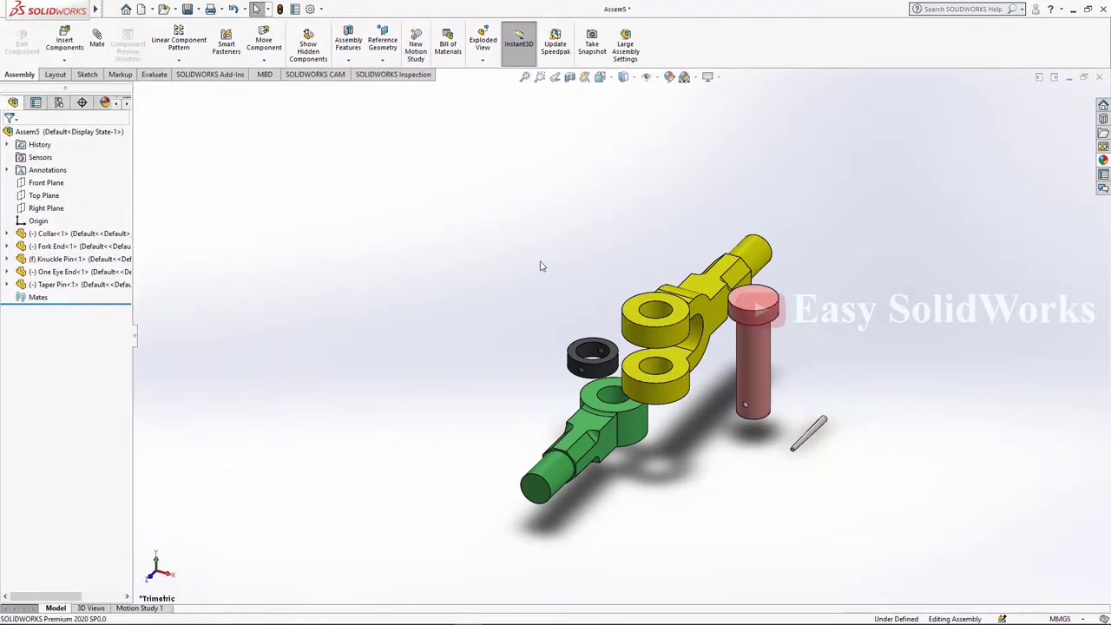
- Mate the One Eye End to the Fork End with concentric holes and coincident faces
left_click(96, 48)
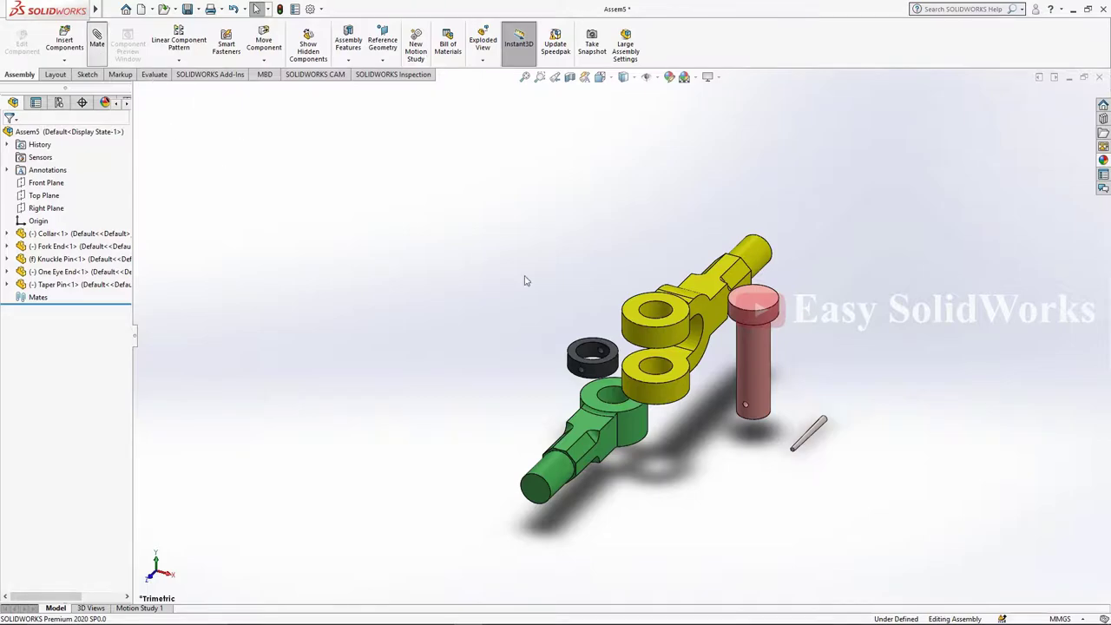
left_click(677, 372)
left_click(612, 396)
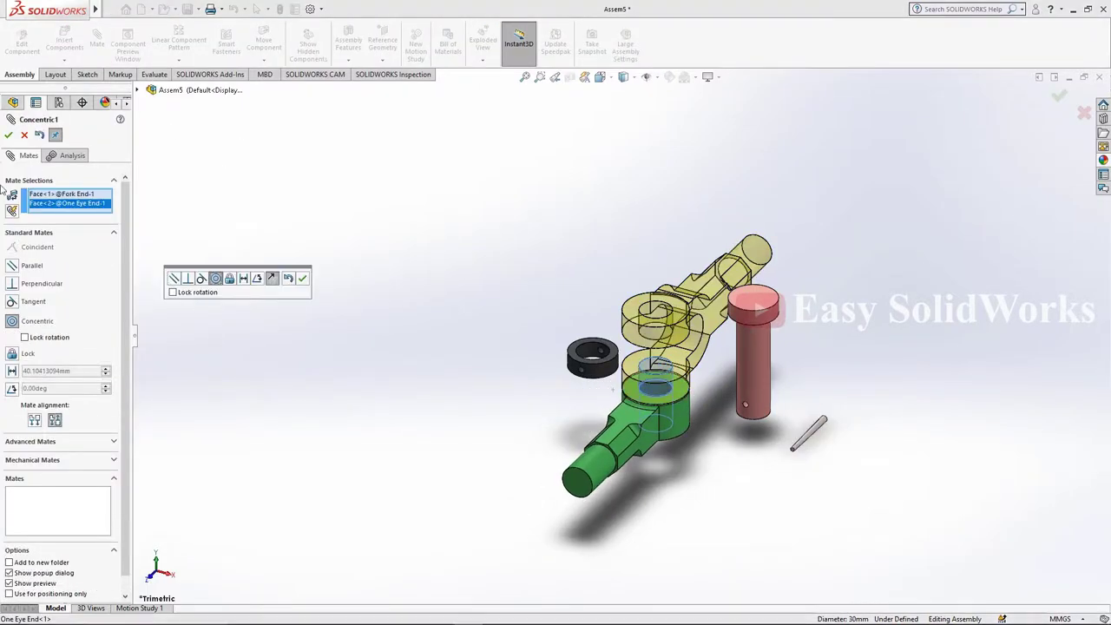
left_click(9, 134)
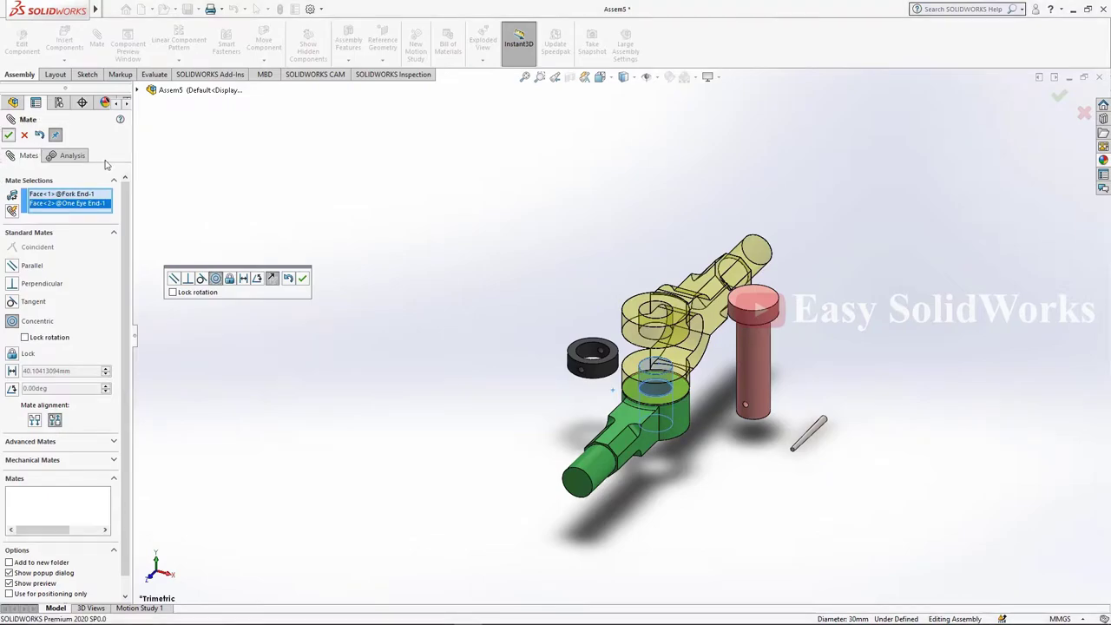
left_click(680, 365)
middle_click_drag(679, 366, 688, 408)
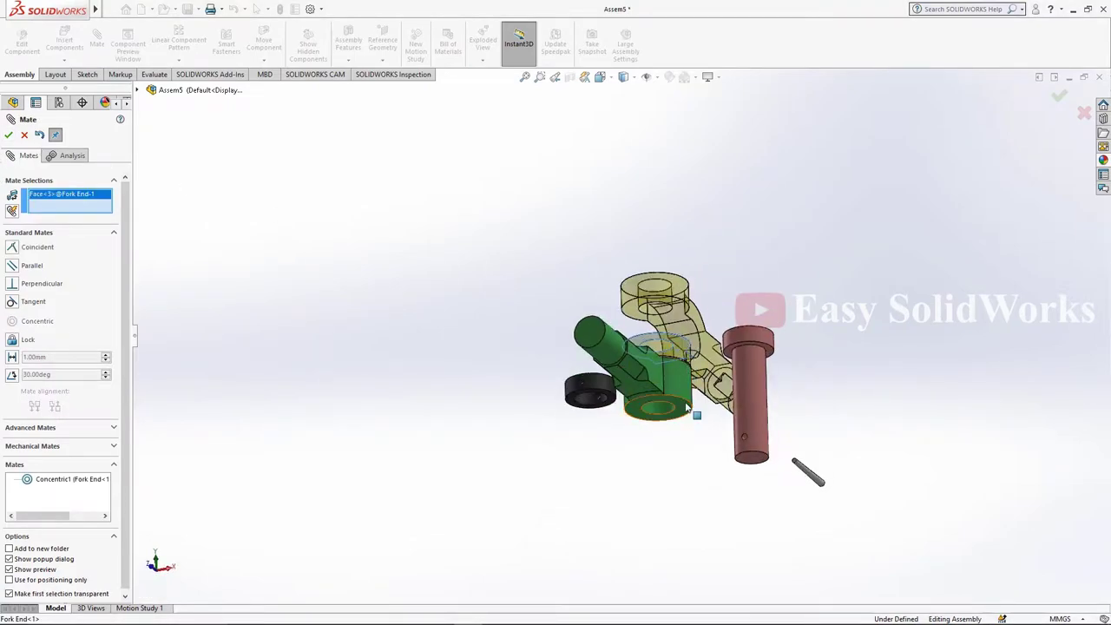
left_click(687, 408)
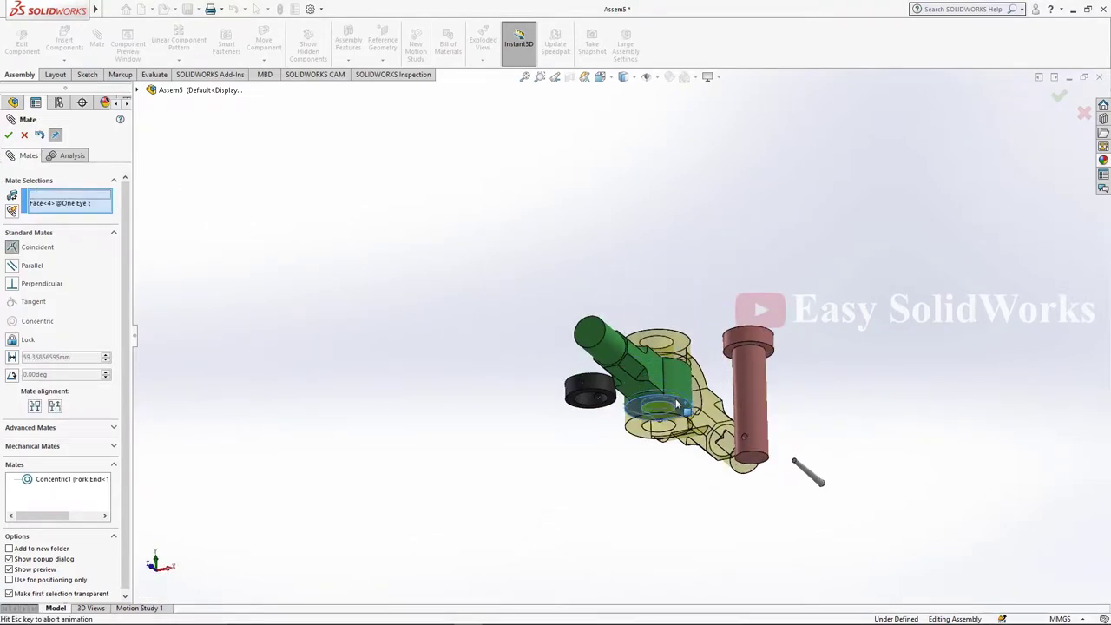
left_click(9, 134)
- Make the Knuckle Pin concentric with the fork hole and seat its head on the fork's top face
key("ctrl+1")
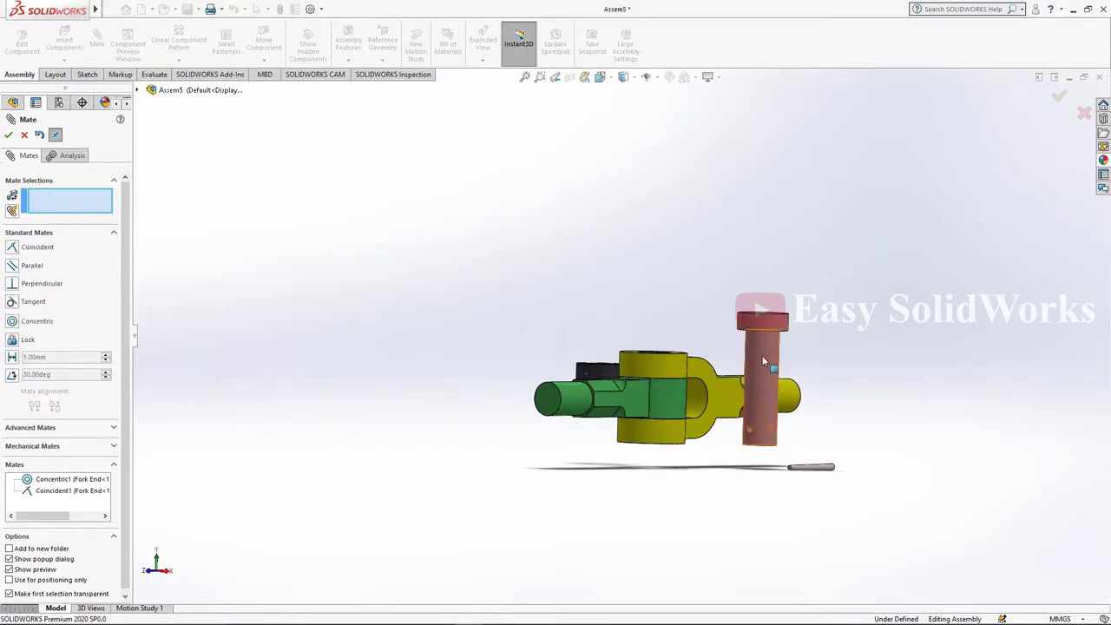
left_click(764, 362)
key("ctrl+7")
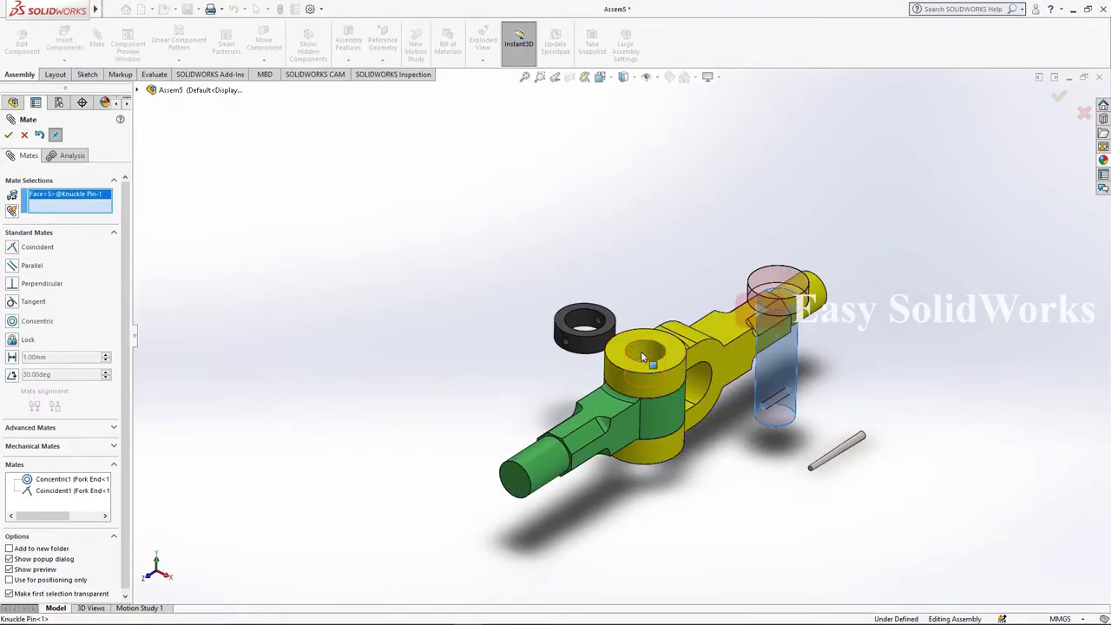
left_click(643, 356)
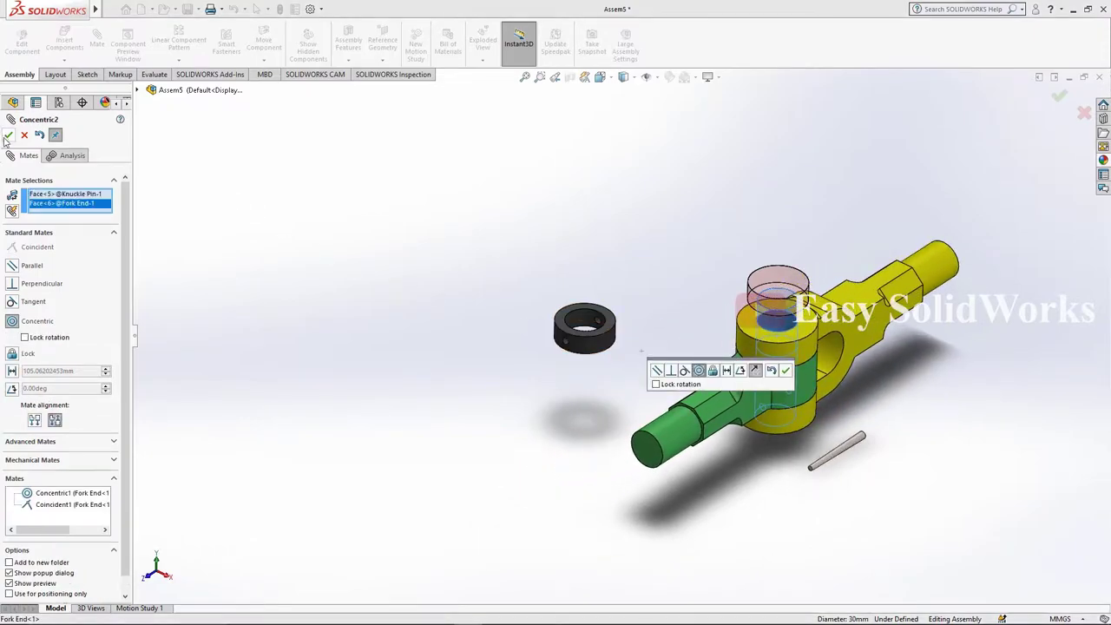
left_click(8, 134)
left_click(807, 327)
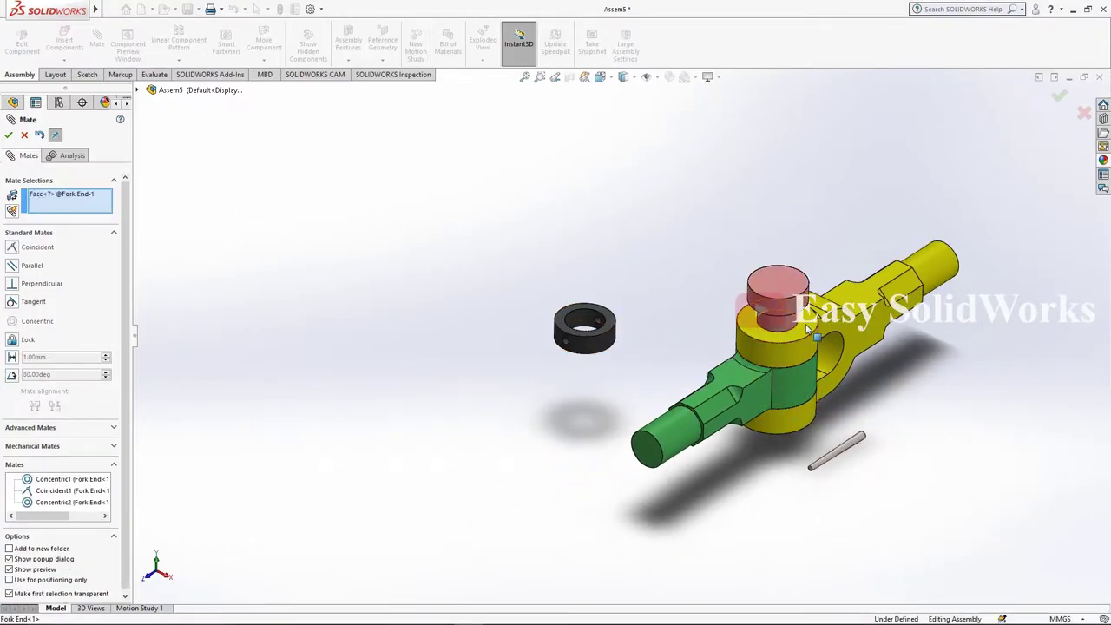
middle_click_drag(807, 327, 786, 287)
scroll(785, 286, "down", 3)
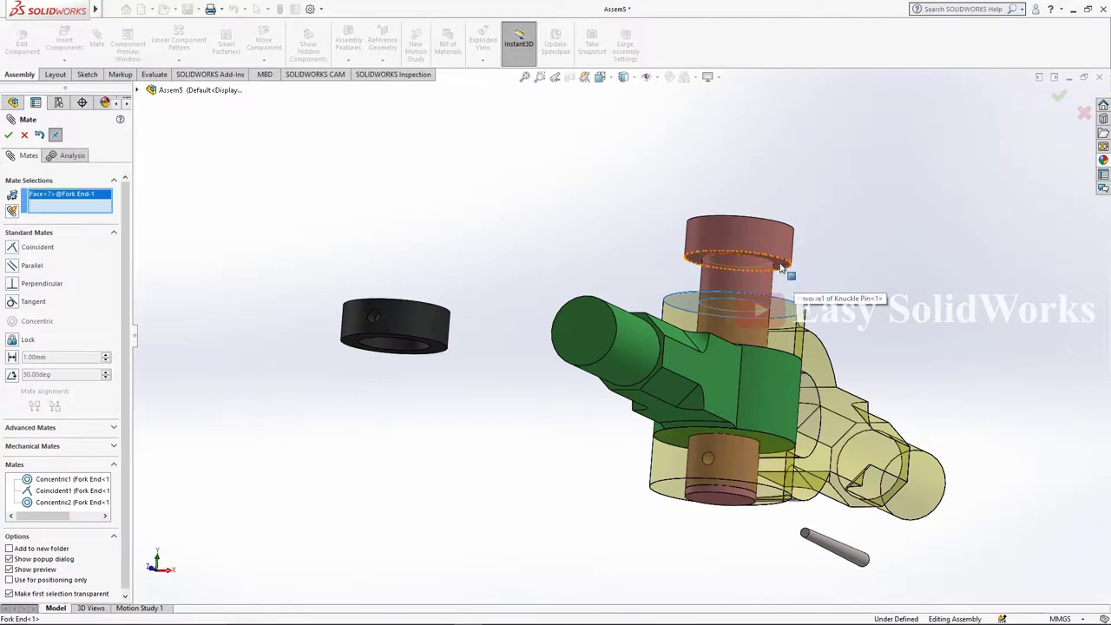
left_click(780, 268)
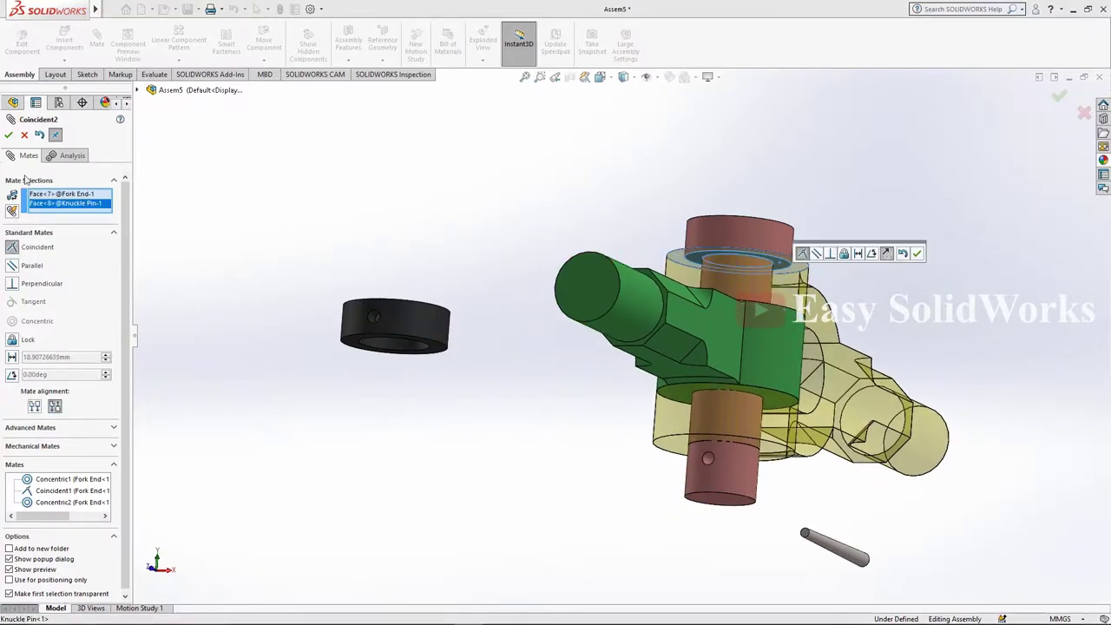
left_click(9, 135)
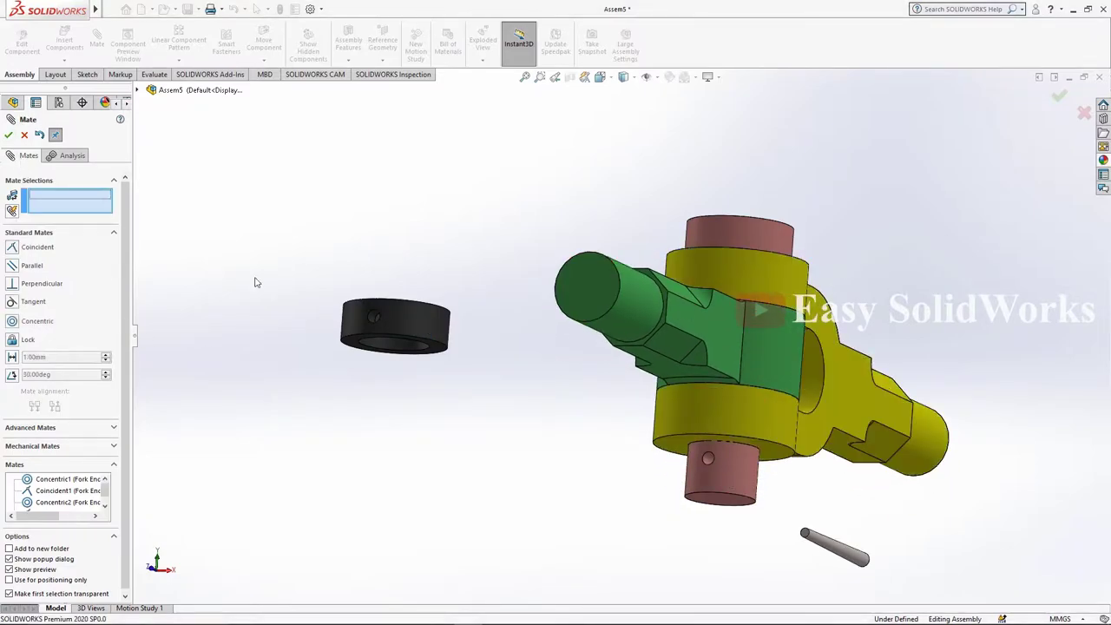
- Mate the collar's bore concentric with the knuckle pin
left_click(402, 360)
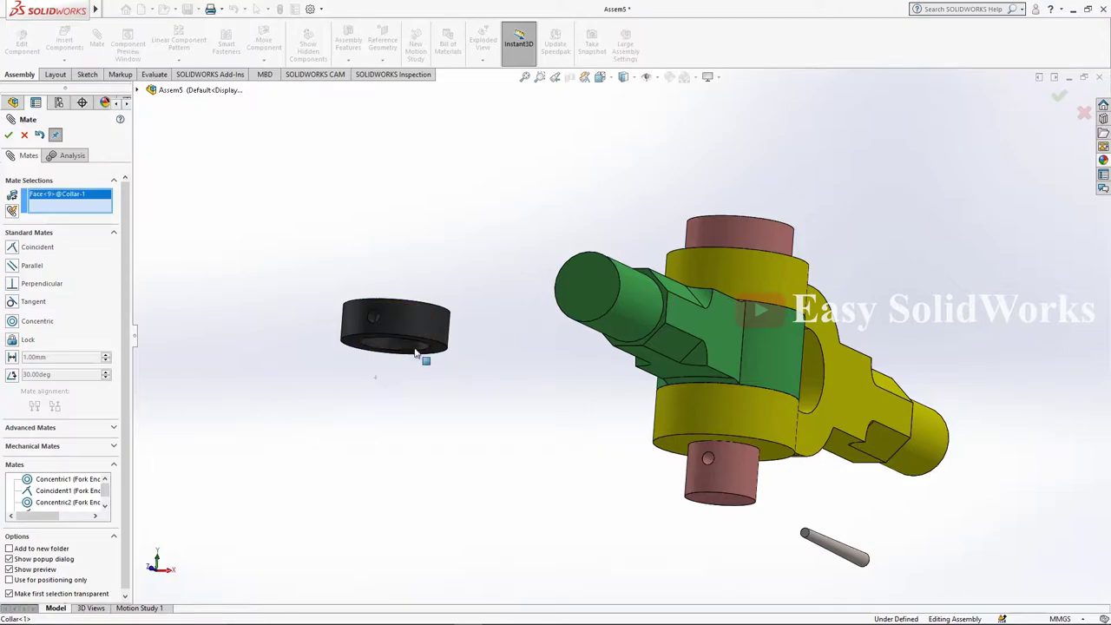
left_click(739, 469)
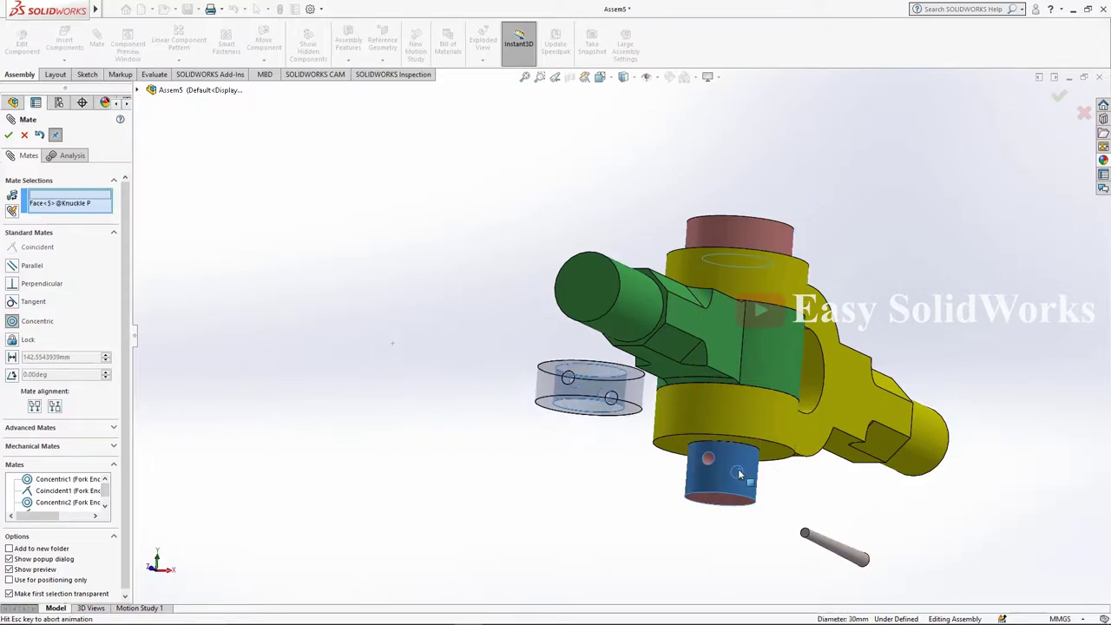
left_click(9, 135)
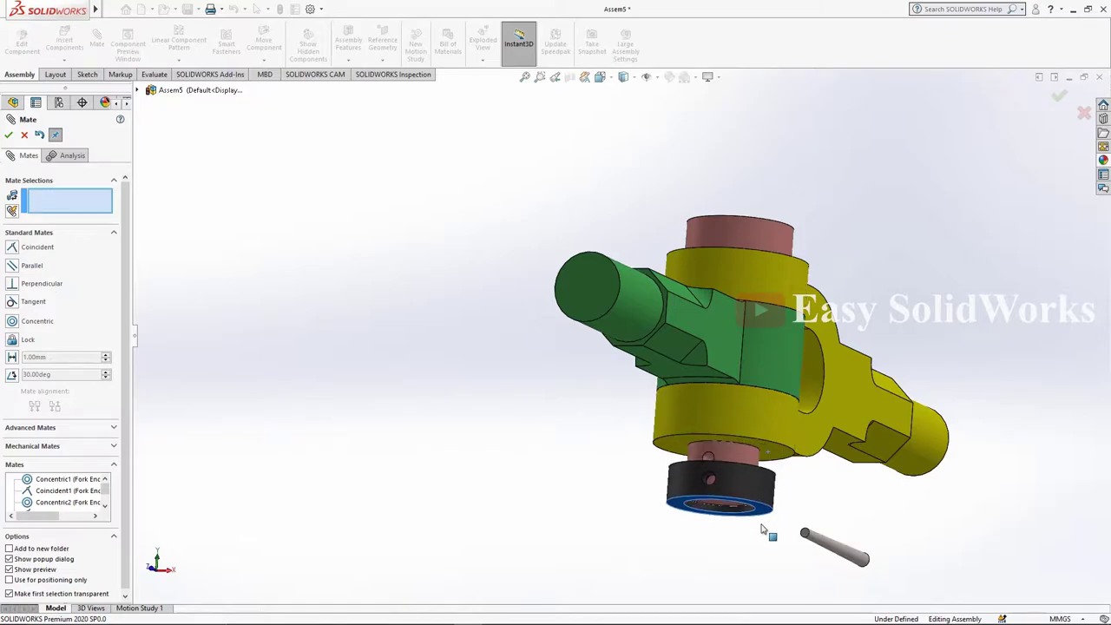
- Make the collar's cross hole concentric with the knuckle pin's cross hole
scroll(721, 484, "down", 5)
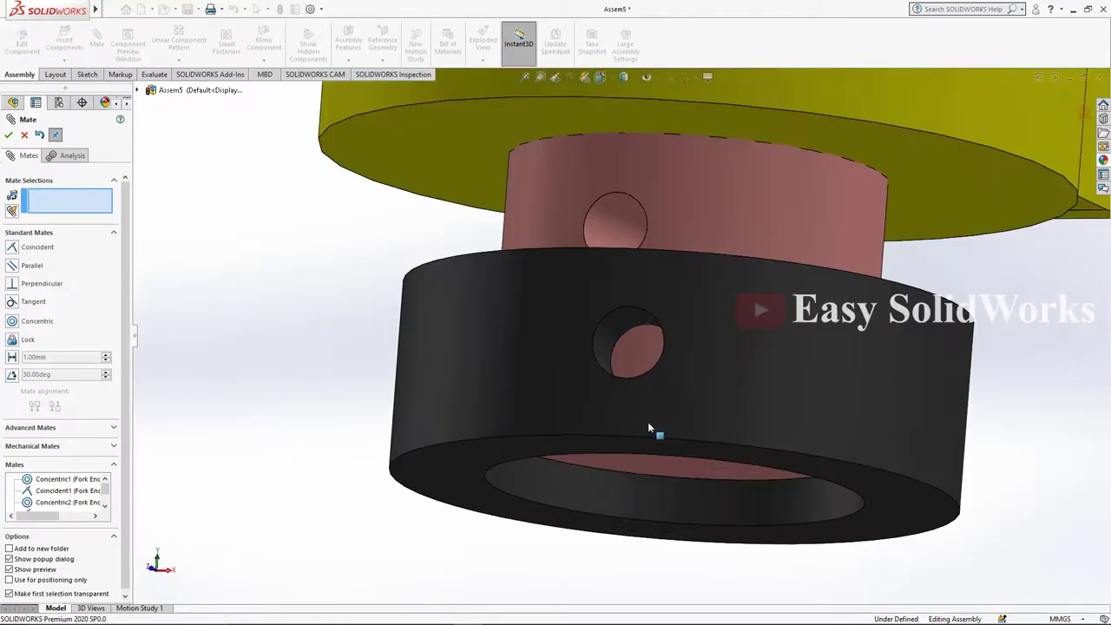
left_click(617, 345)
left_click(607, 221)
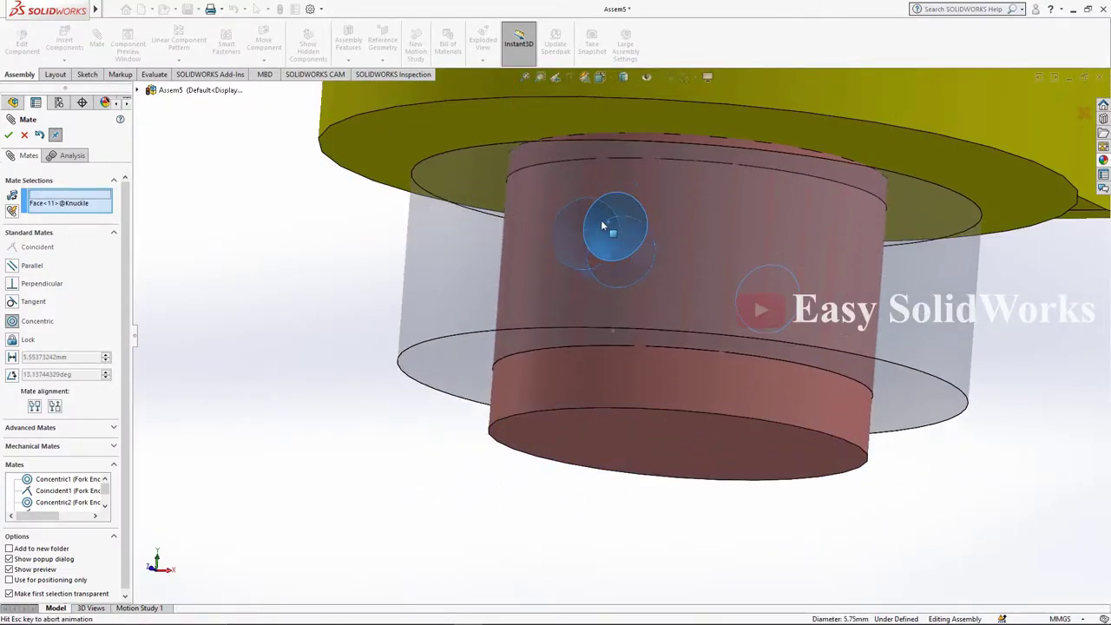
left_click(10, 135)
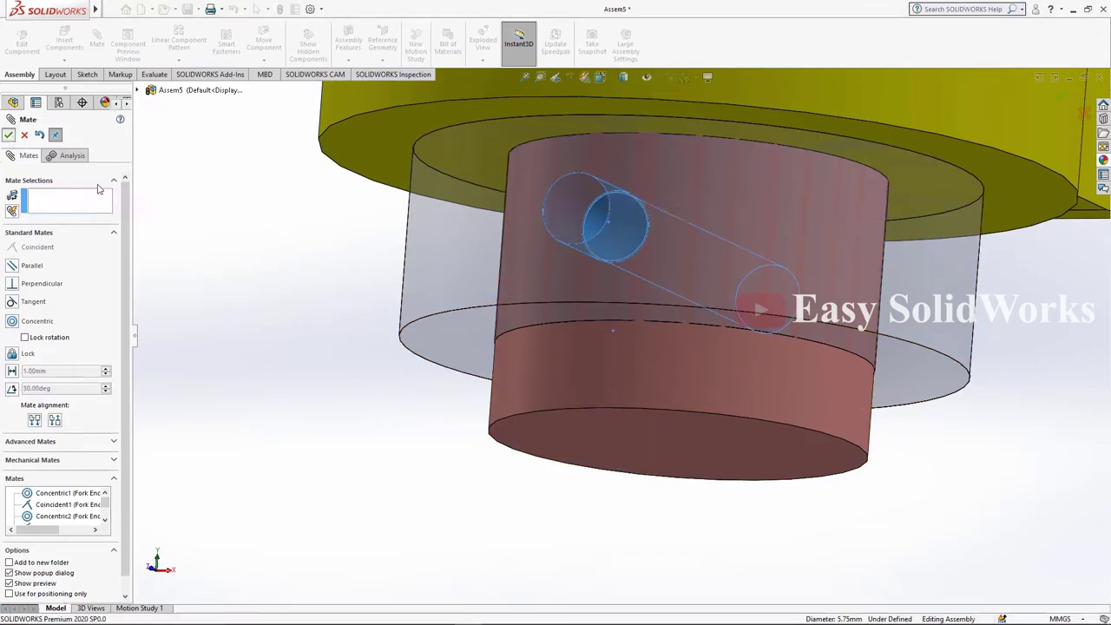
scroll(469, 443, "up", 3)
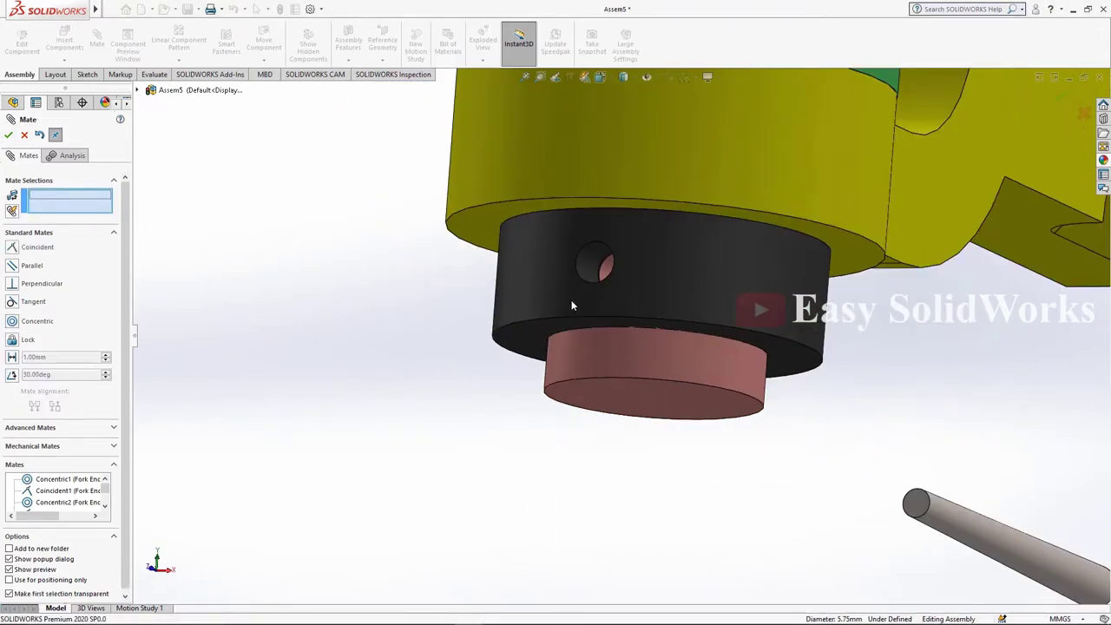
middle_click_drag(570, 304, 836, 442)
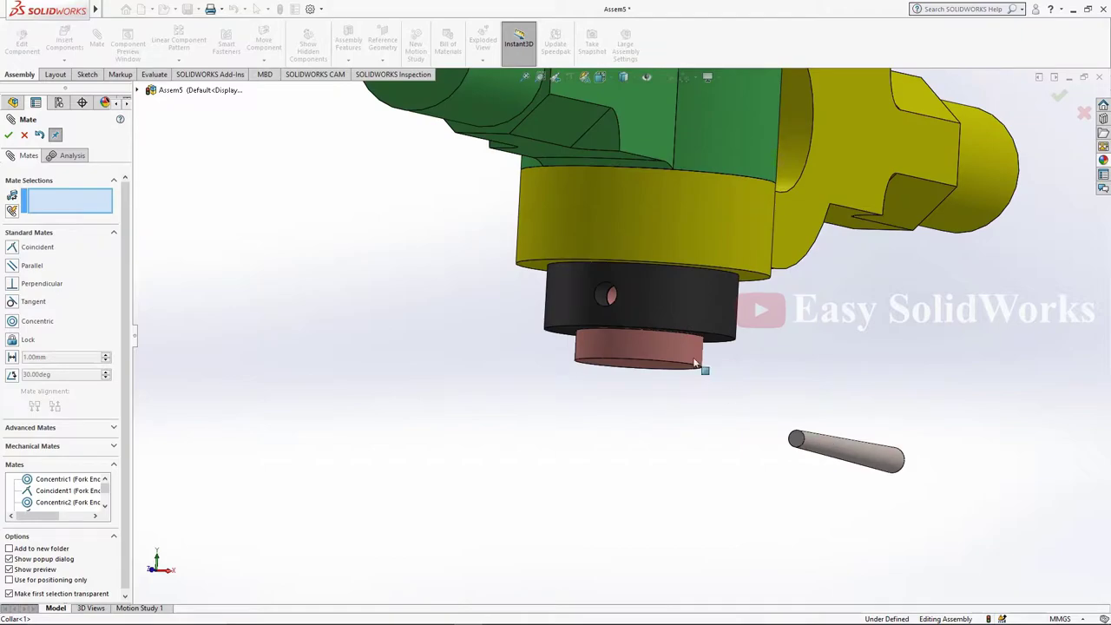
- Select the Collar and Taper Pin Right Planes in the tree and mate them coincident
left_click(24, 137)
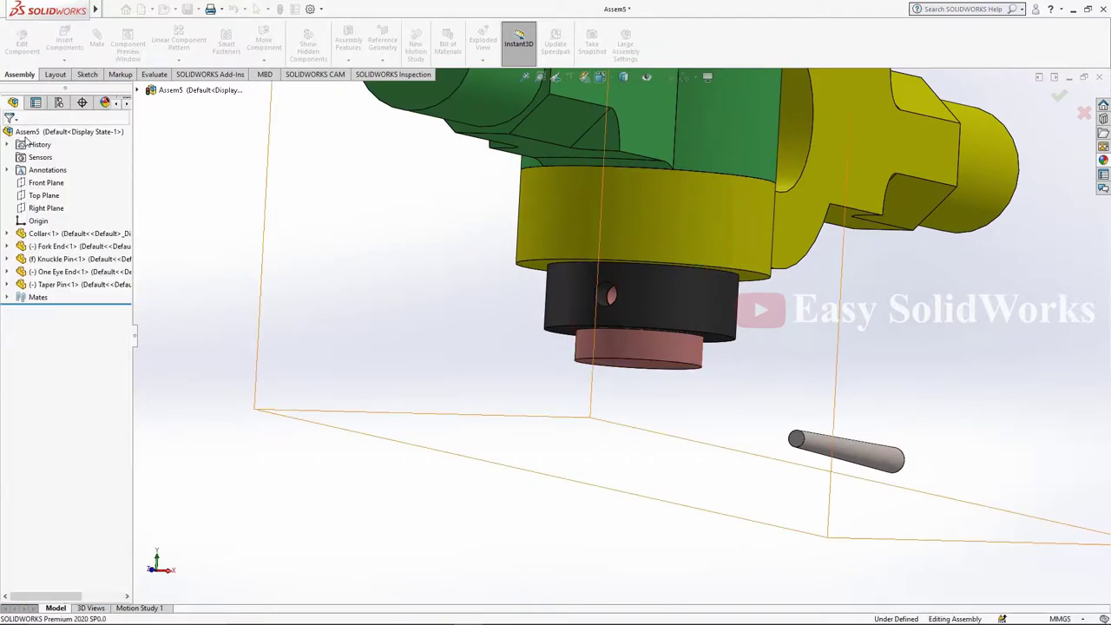
left_click(8, 234)
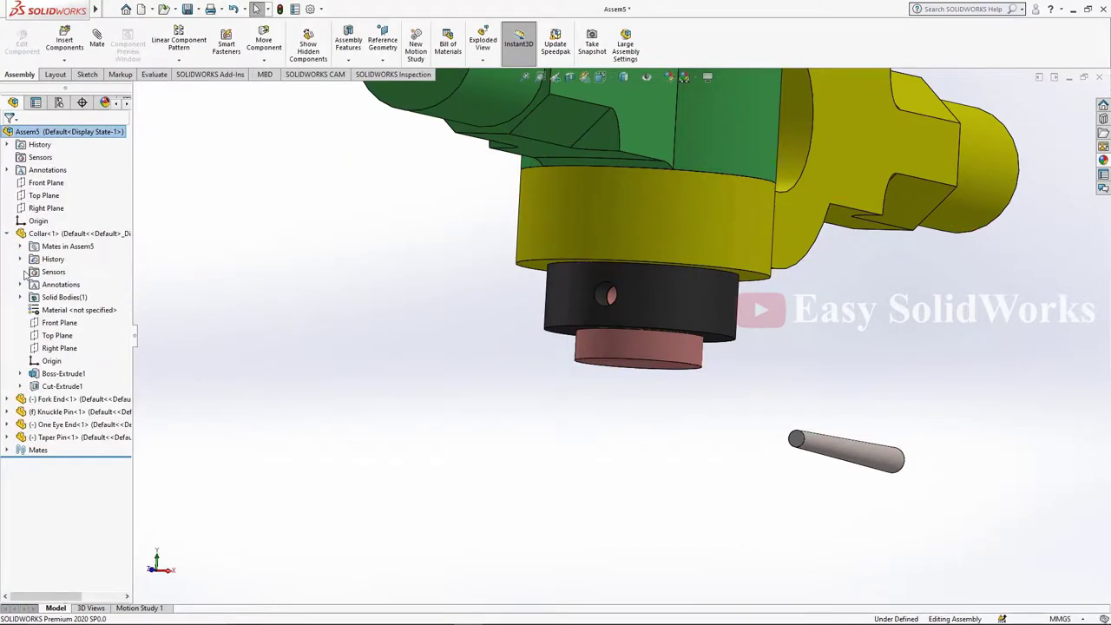
left_click(8, 438)
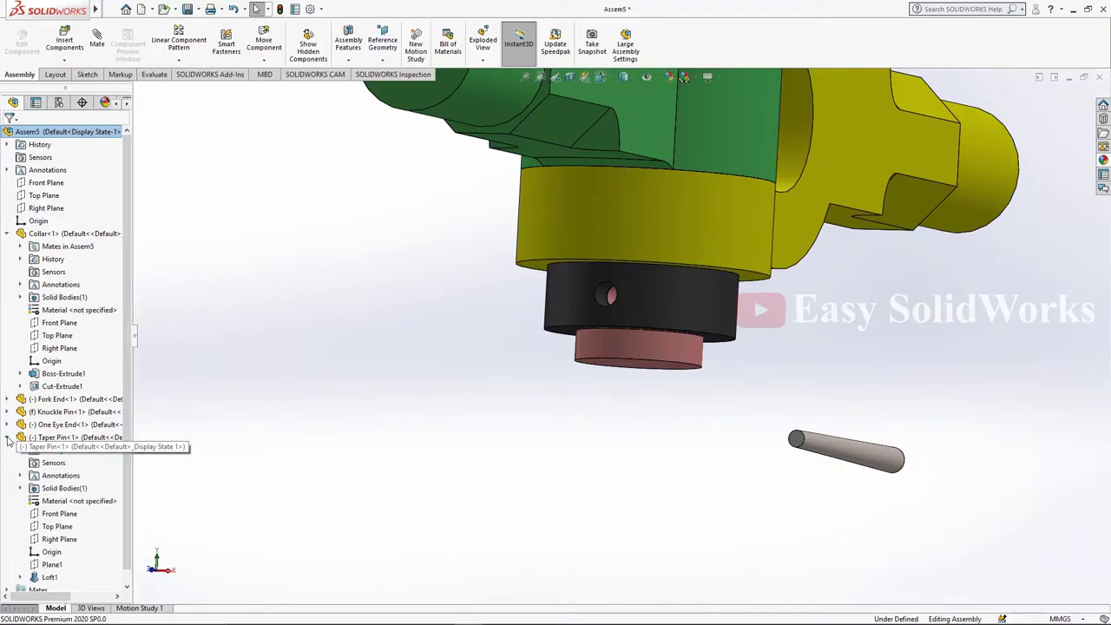
left_click(61, 350)
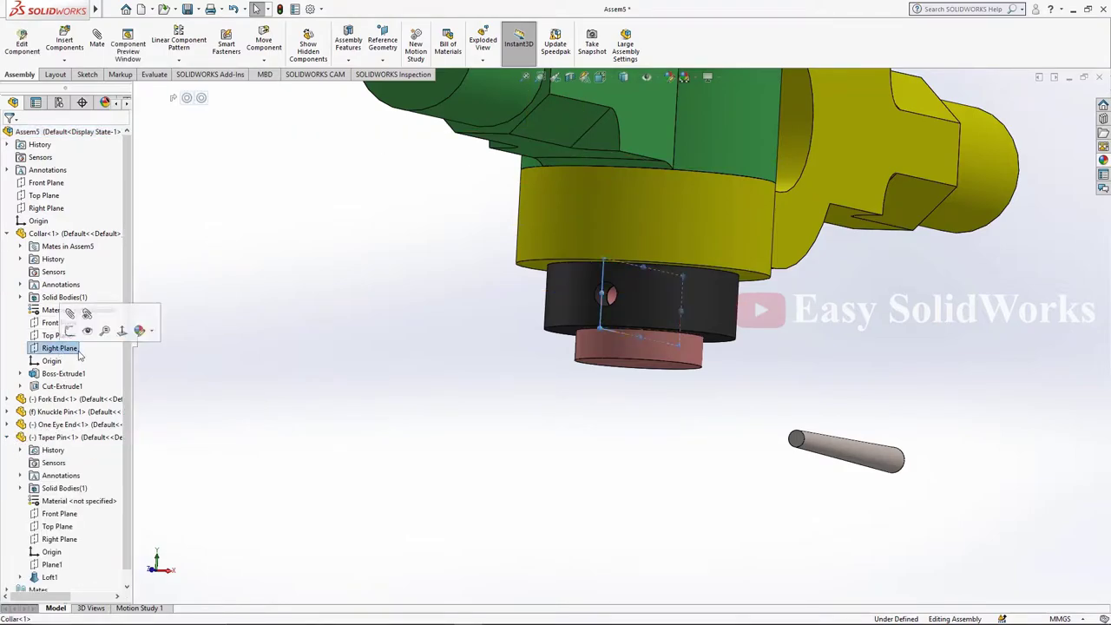
middle_click_drag(560, 421, 375, 428)
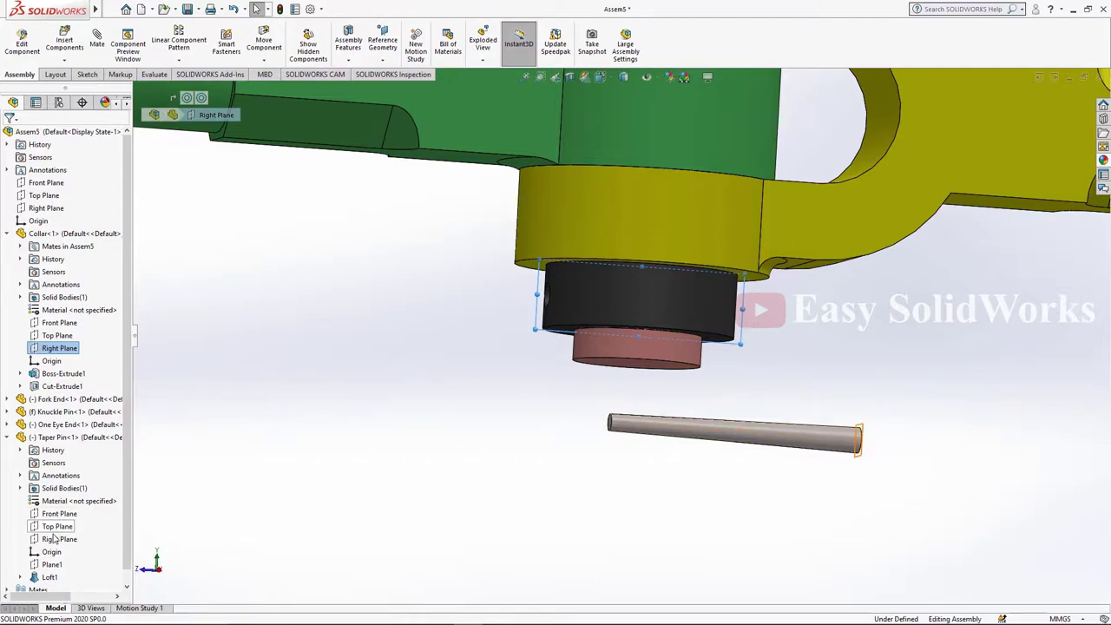
left_click(54, 540)
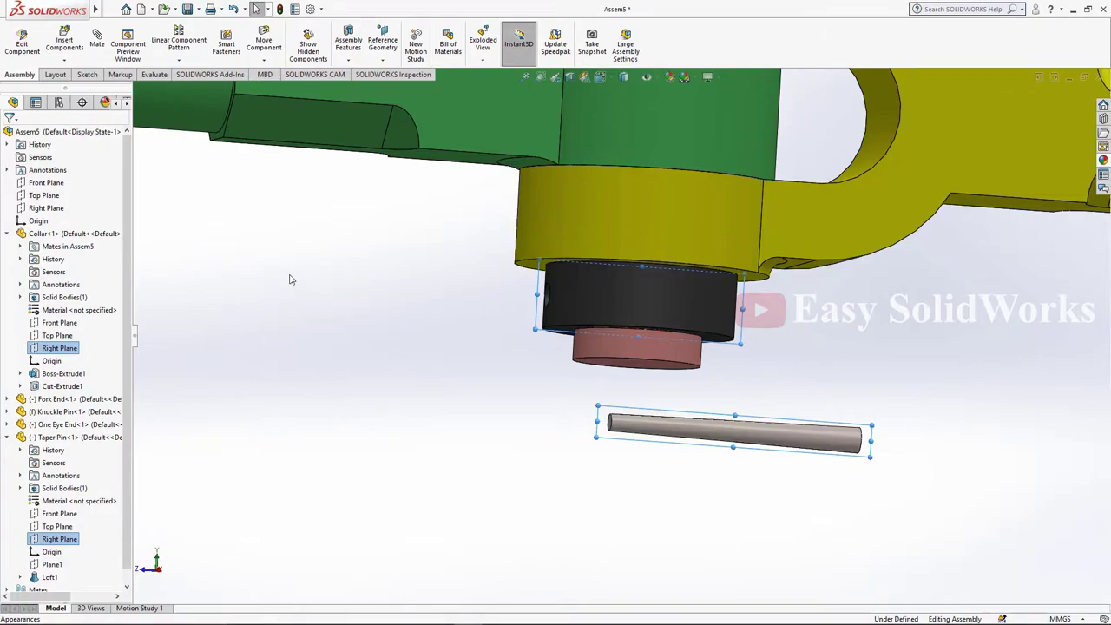
left_click(96, 41)
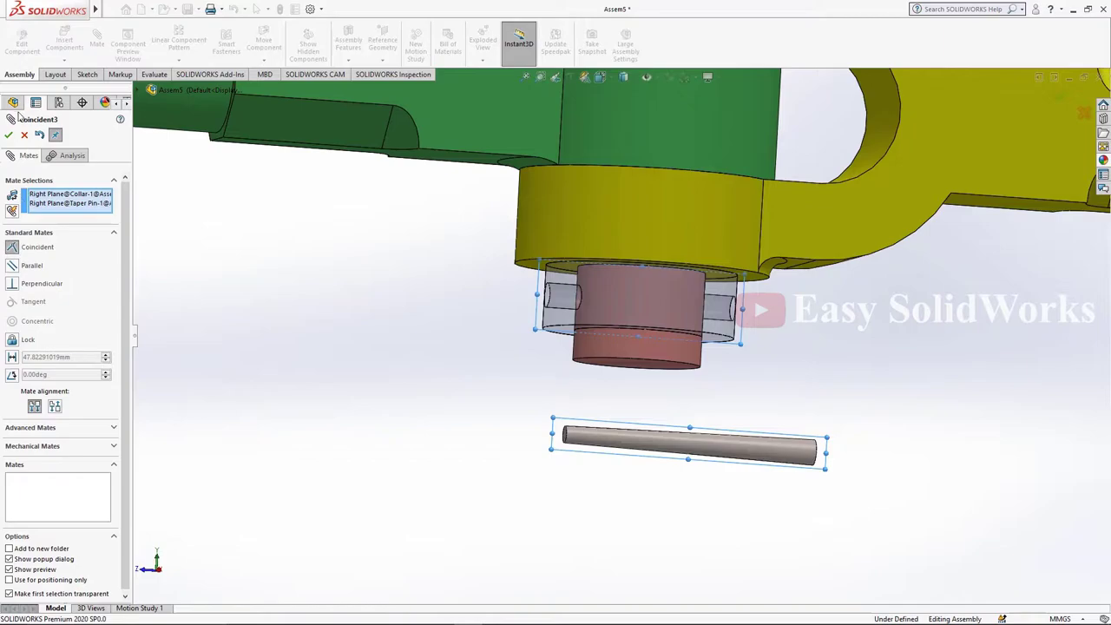
left_click(8, 136)
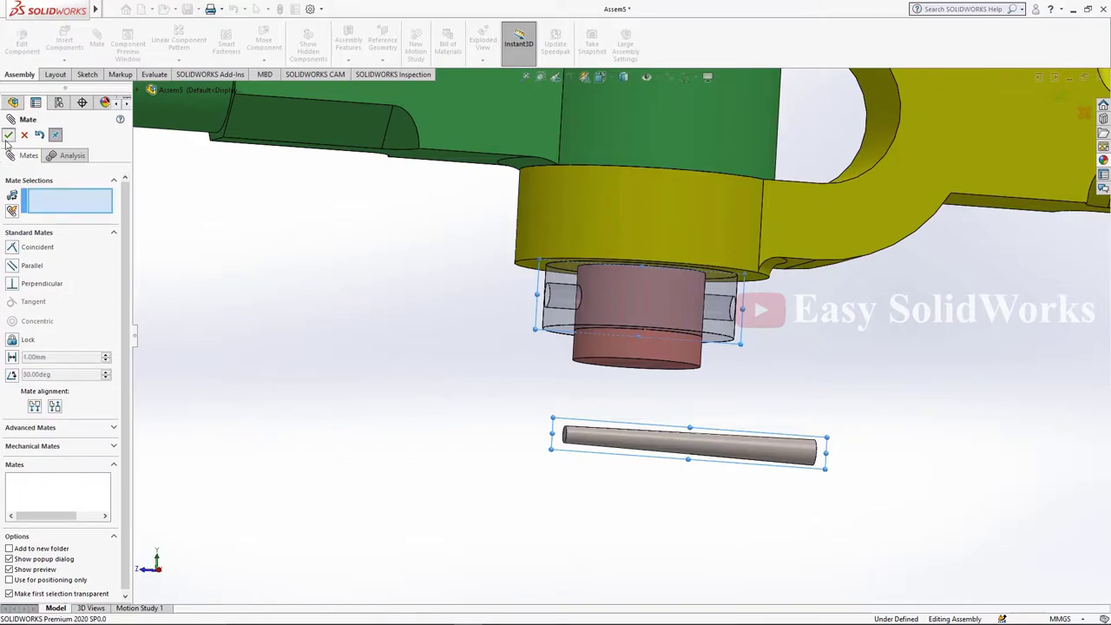
- Add a coincident mate between the Collar's Top Plane and the Taper Pin's Front Plane
left_click(25, 136)
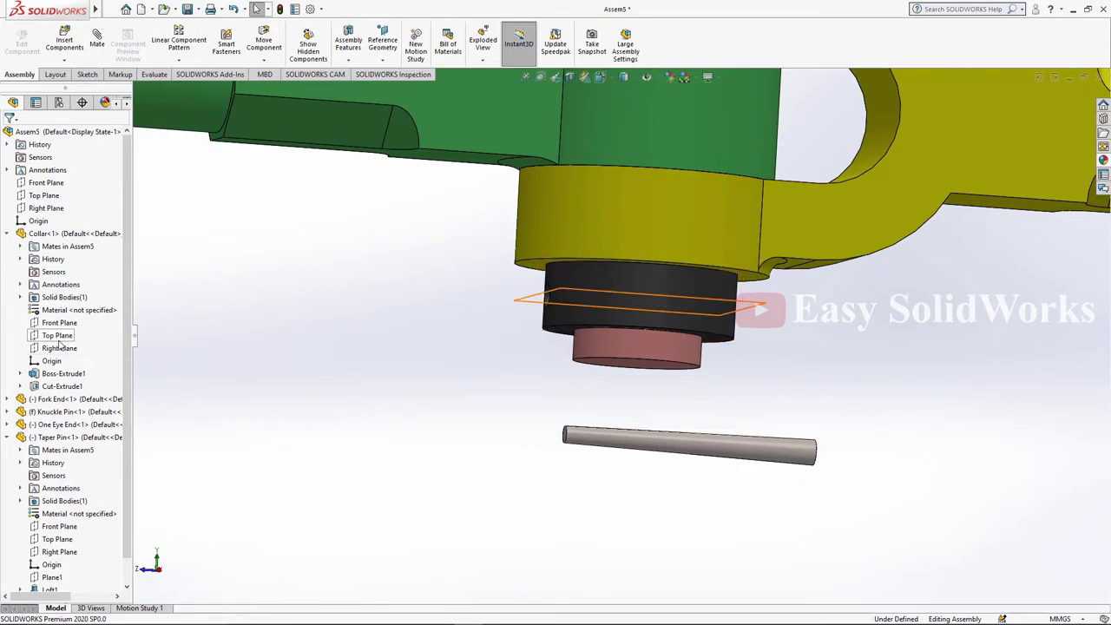
left_click(58, 337)
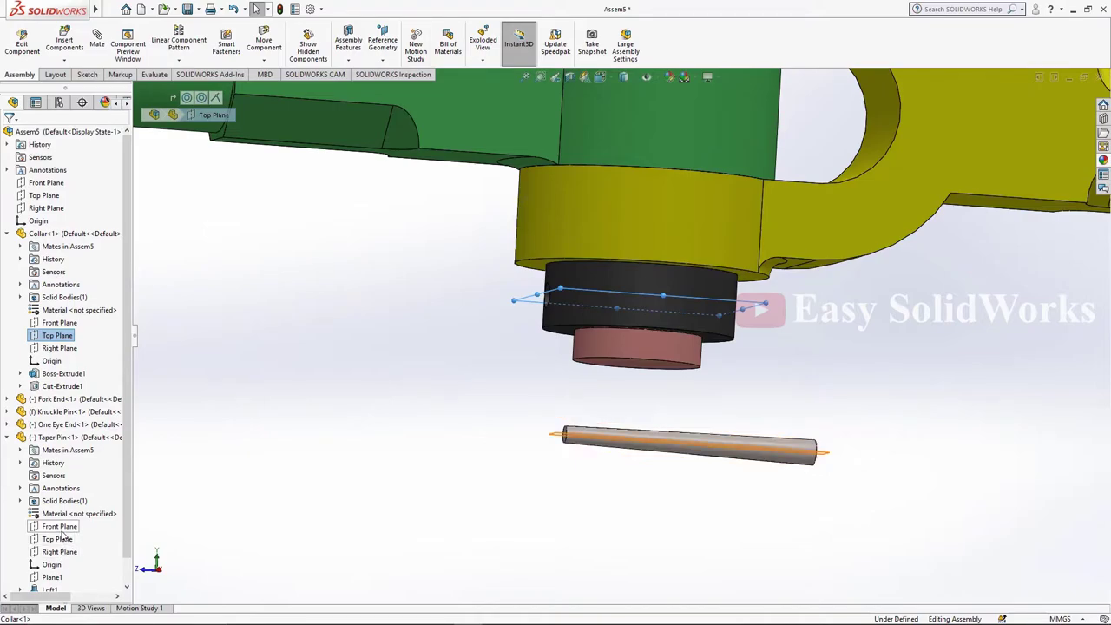
left_click(59, 527, "ctrl")
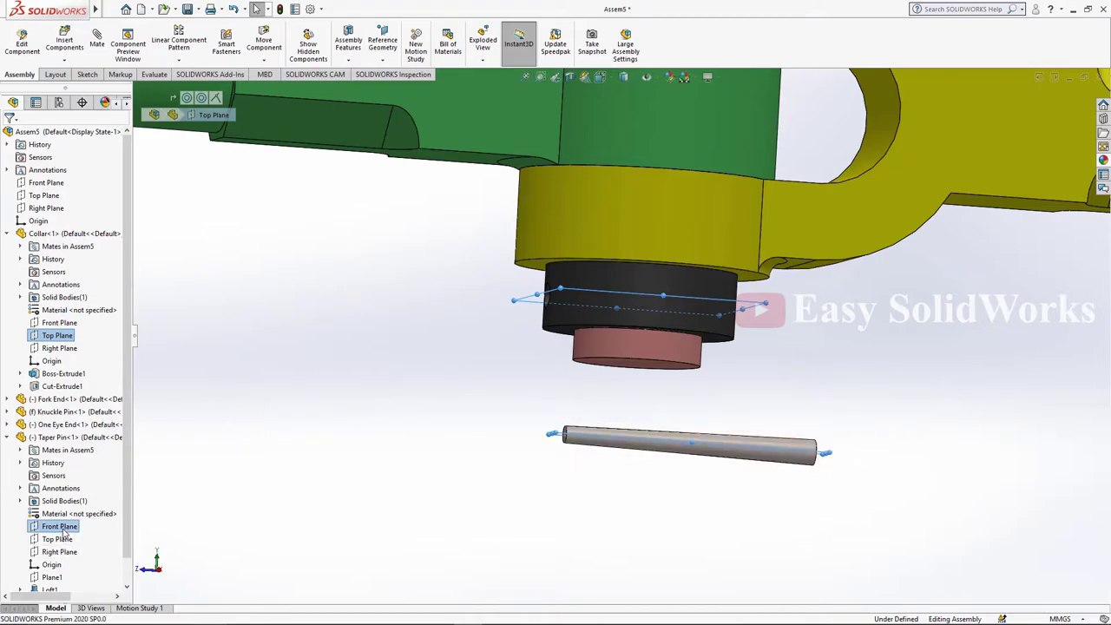
left_click(100, 42)
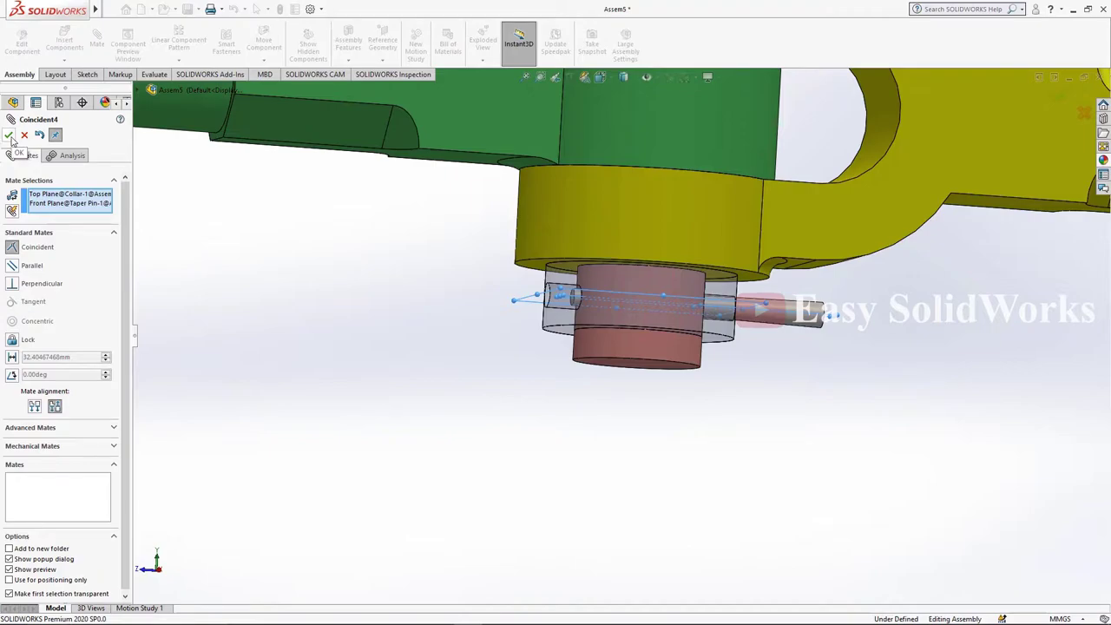
left_click(9, 135)
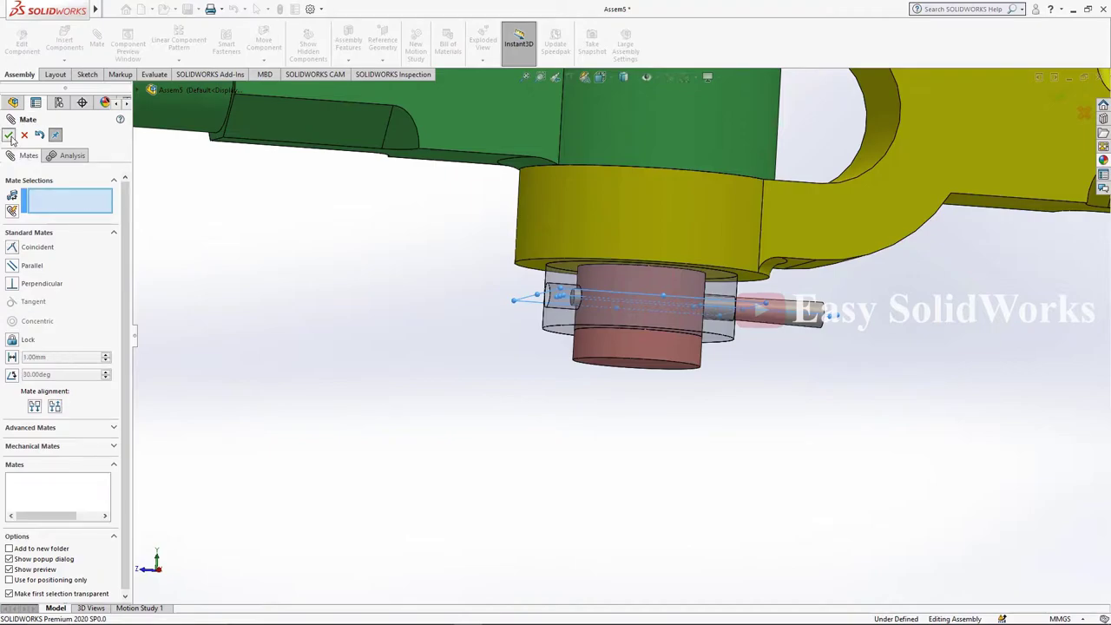
- Add a 30 mm distance mate between the Collar Front Plane and the Taper Pin Top Plane
left_click(24, 135)
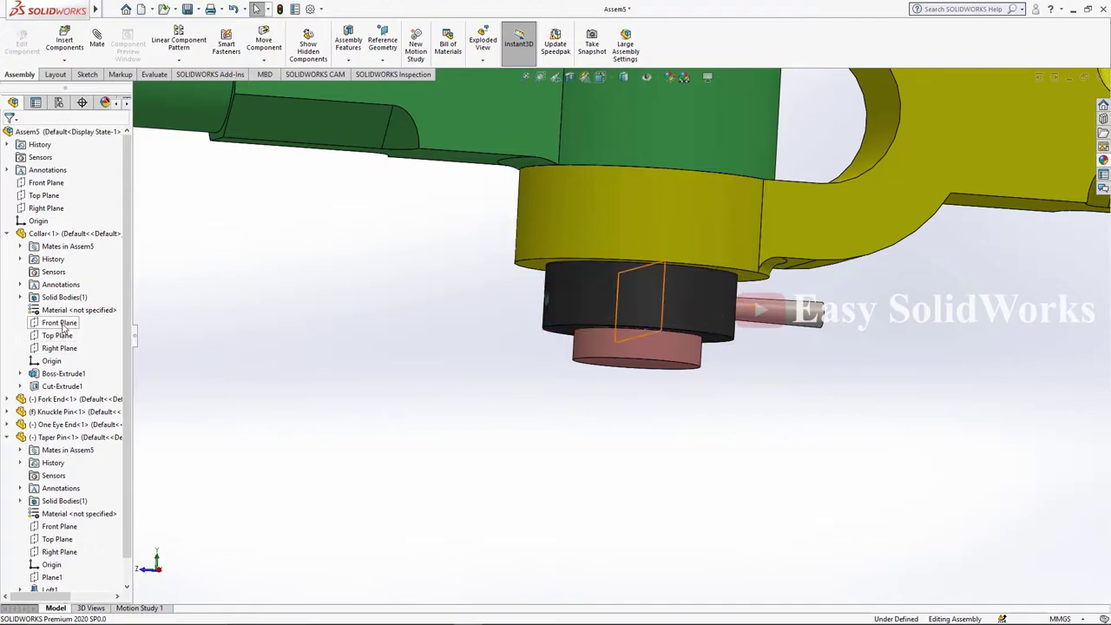
left_click(61, 323)
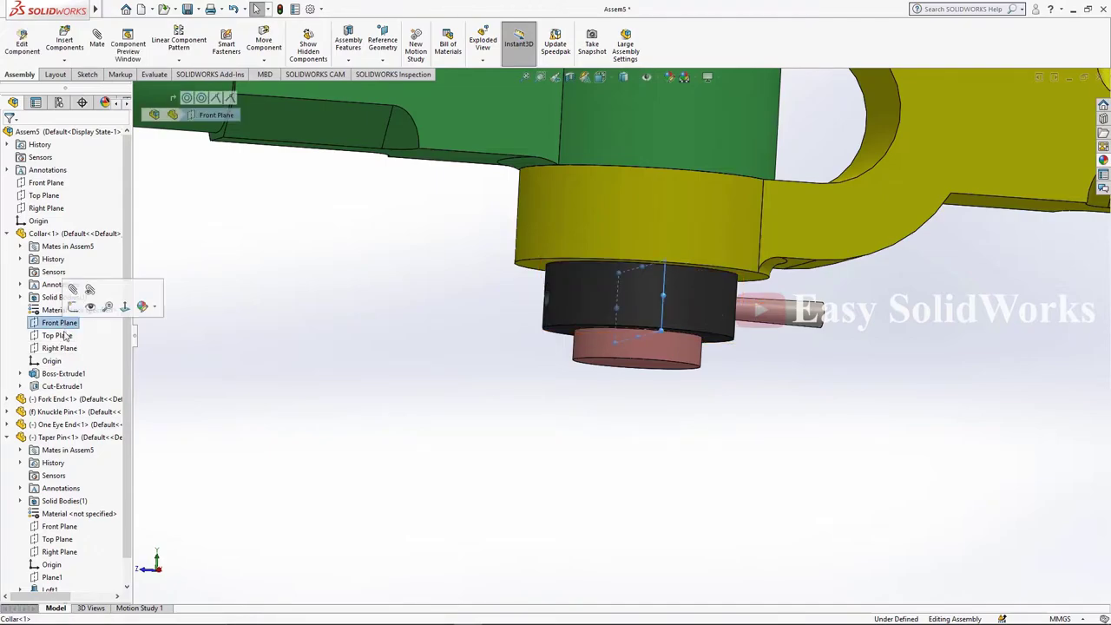
left_click(57, 540, "ctrl")
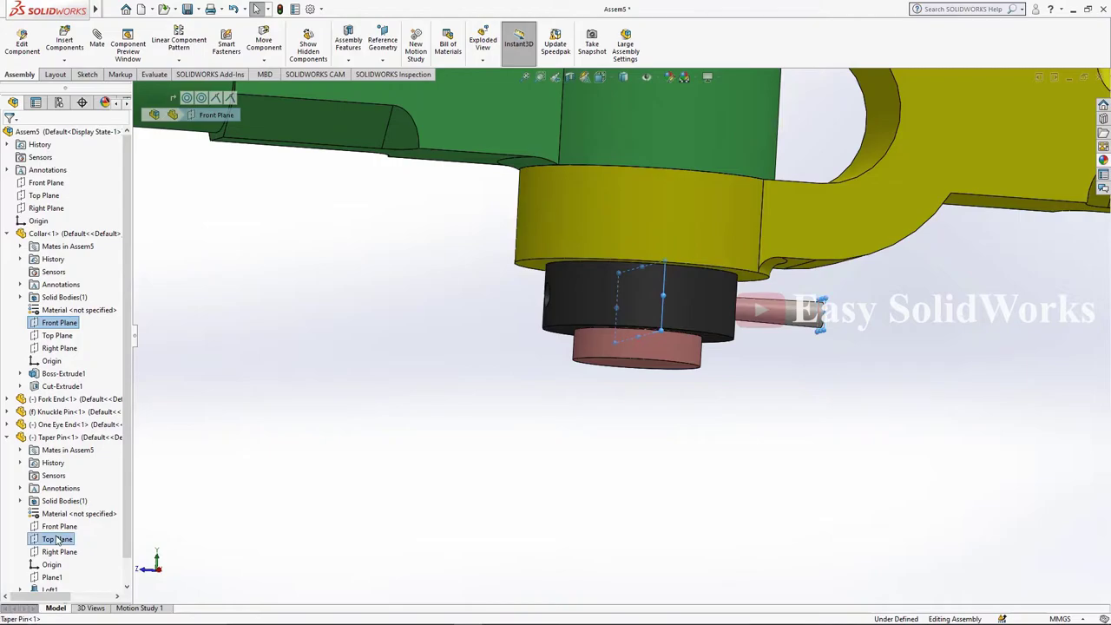
left_click(97, 41)
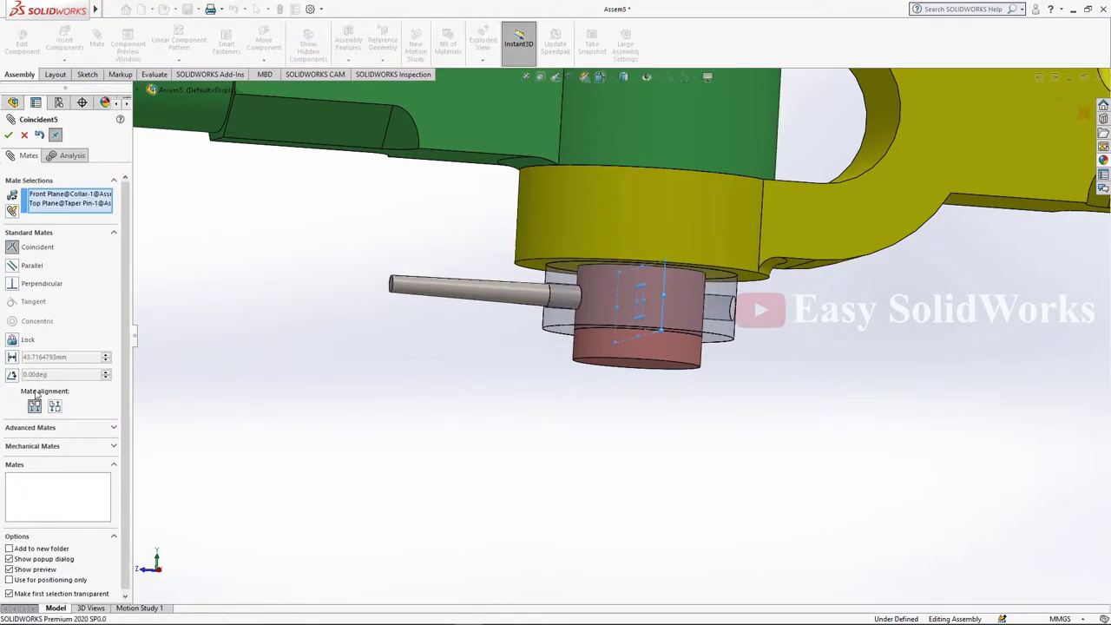
left_click(12, 358)
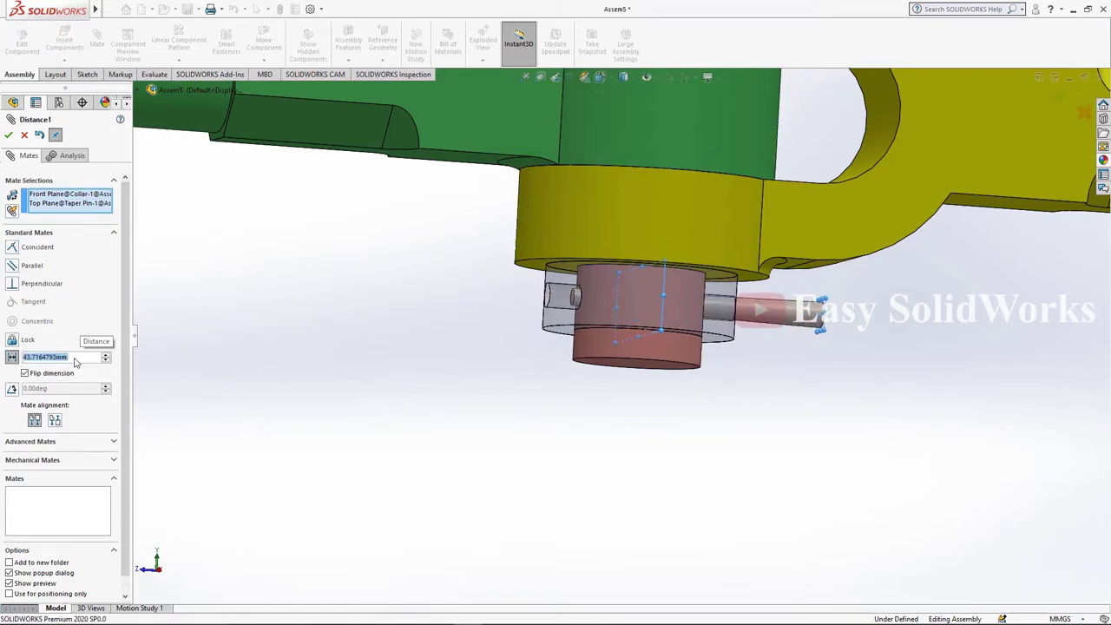
type("30")
key("Return")
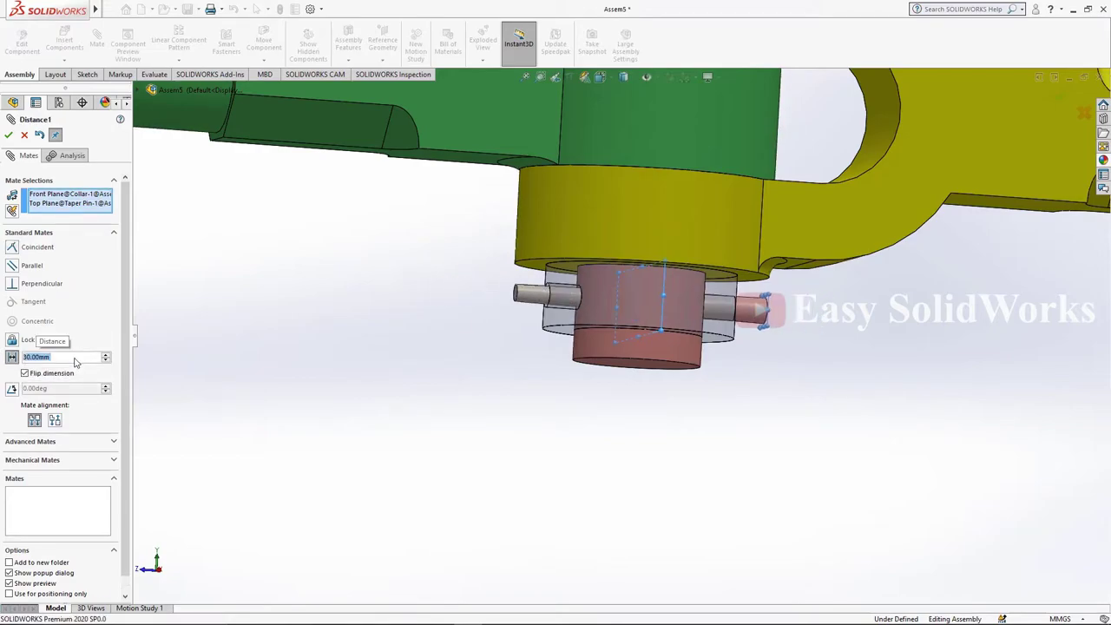
left_click(9, 134)
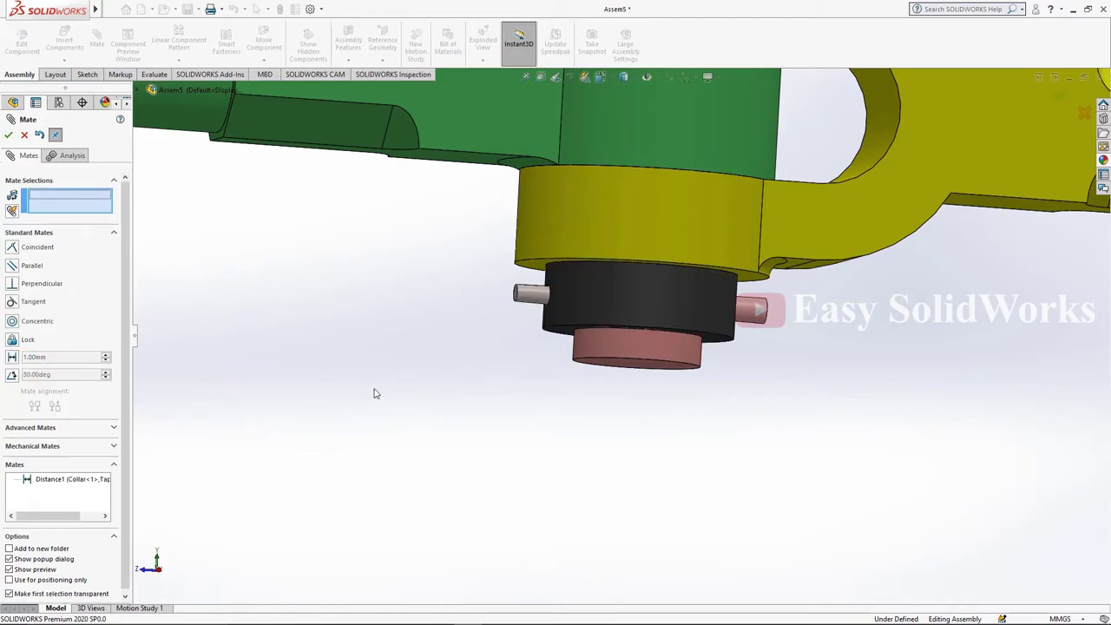
left_click(8, 135)
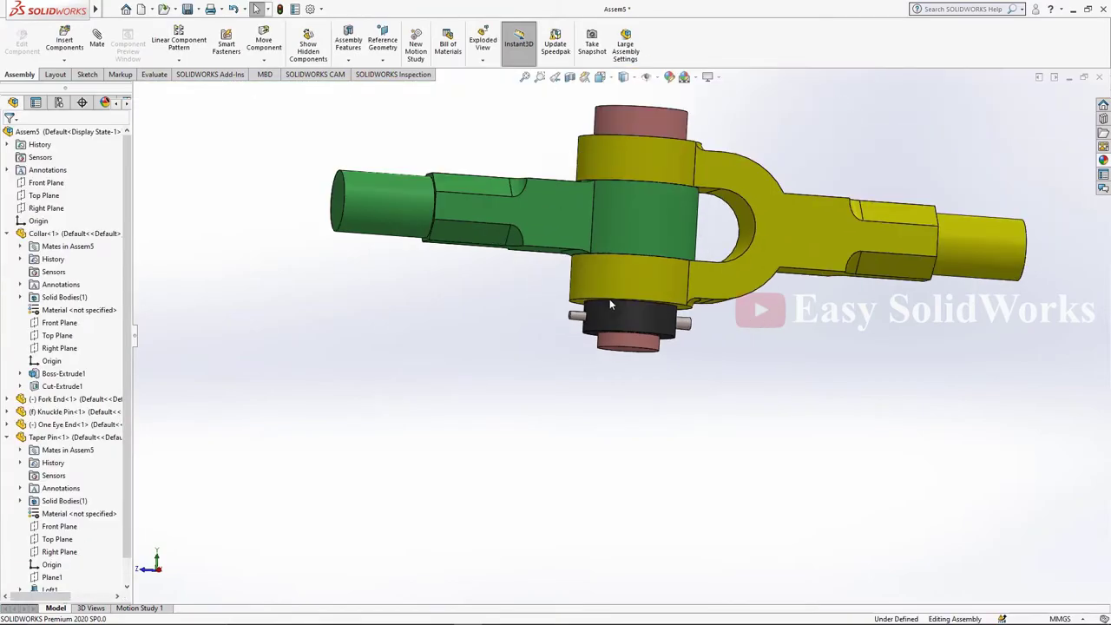
- Start an advanced angle mate between the fork end and eye end faces at 45°
scroll(688, 236, "down", 2)
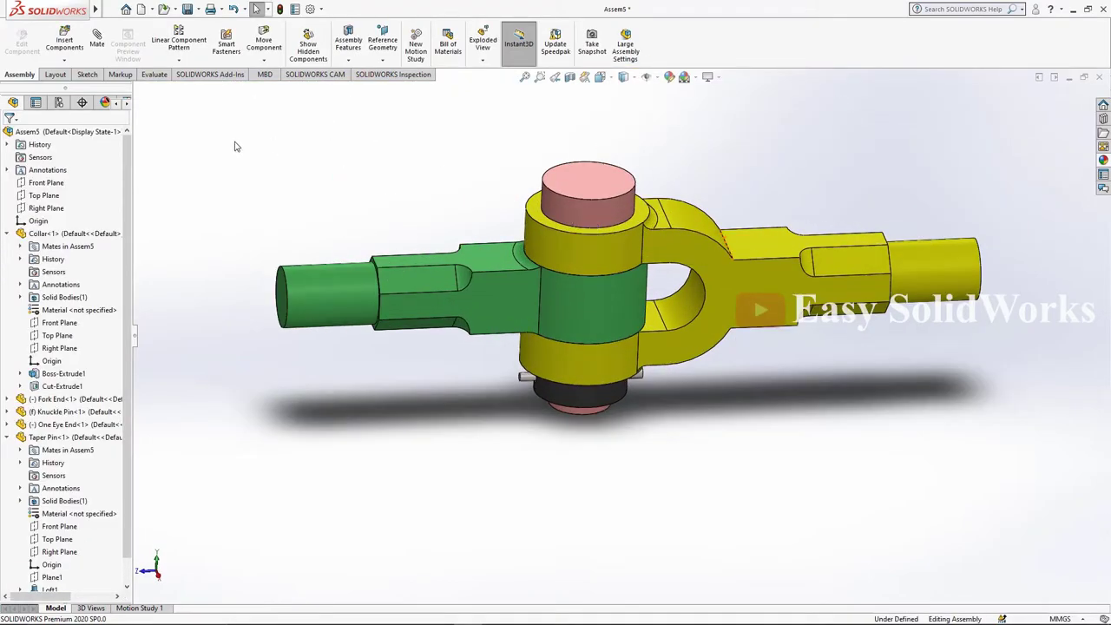
left_click(97, 39)
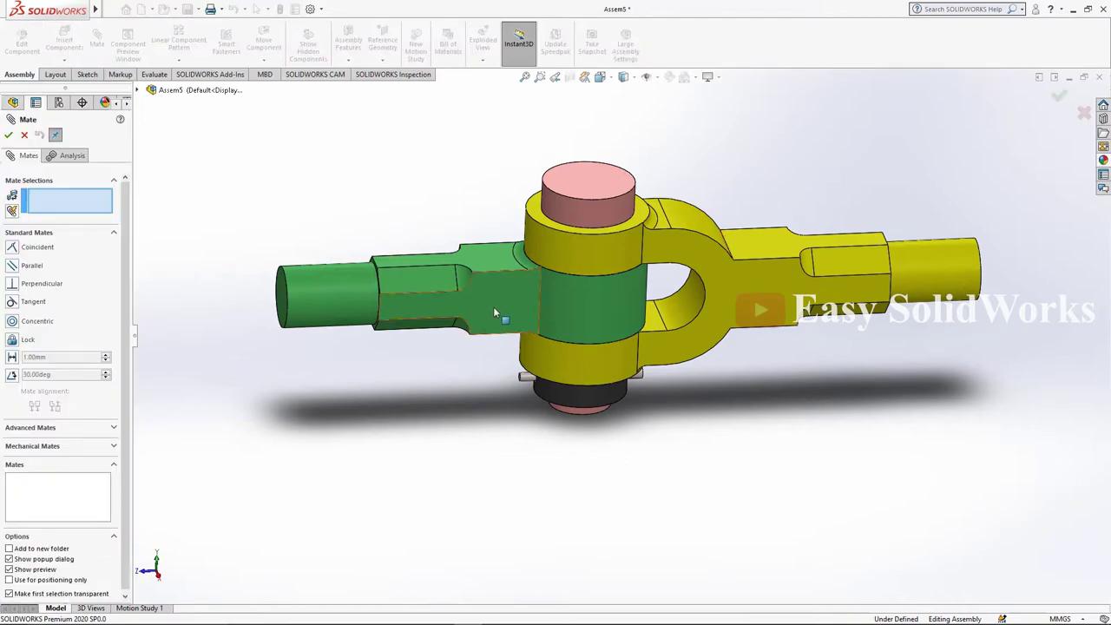
left_click(731, 276)
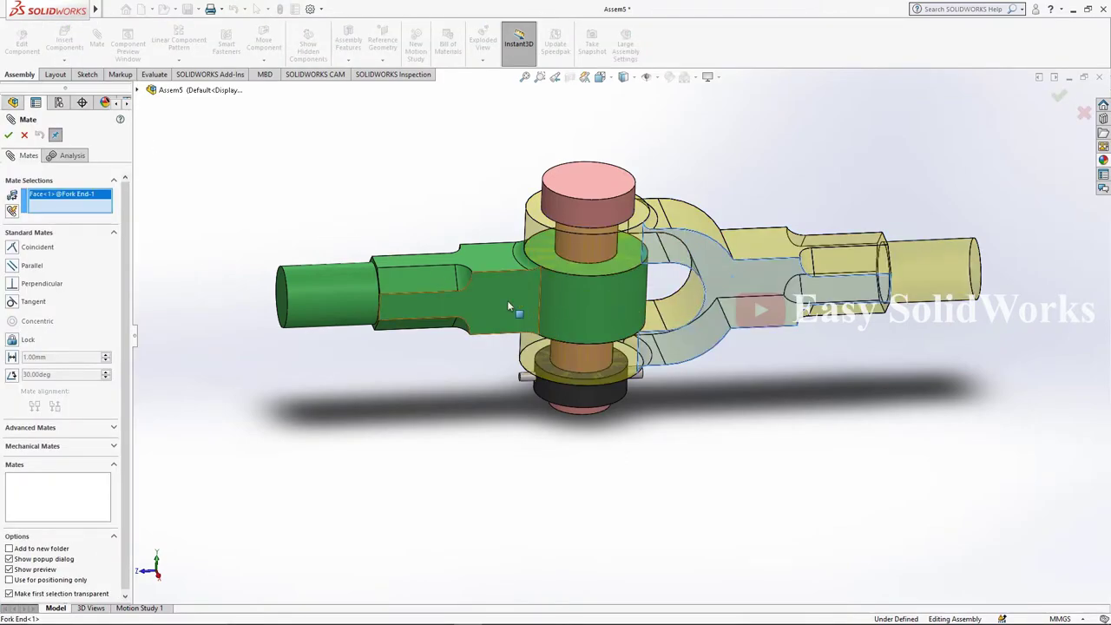
left_click(25, 429)
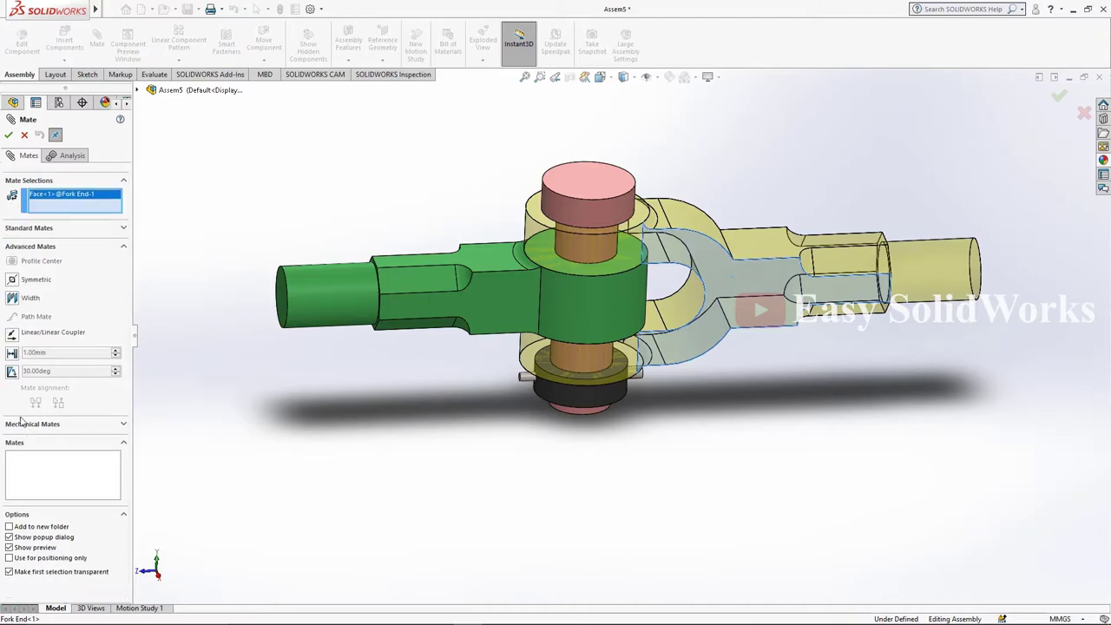
left_click(12, 373)
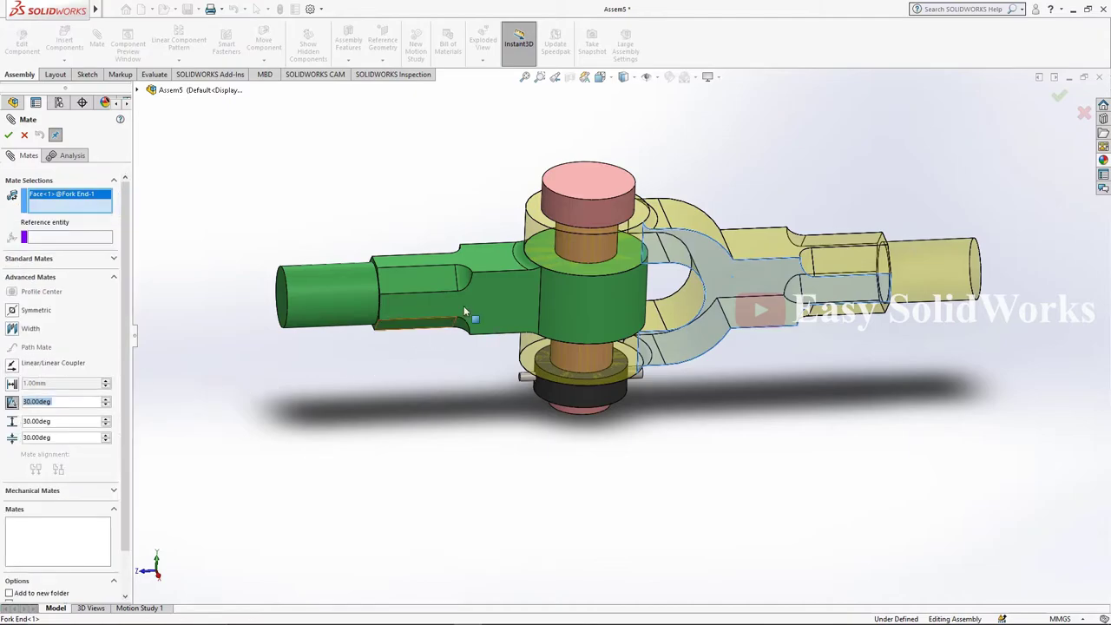
left_click(496, 292)
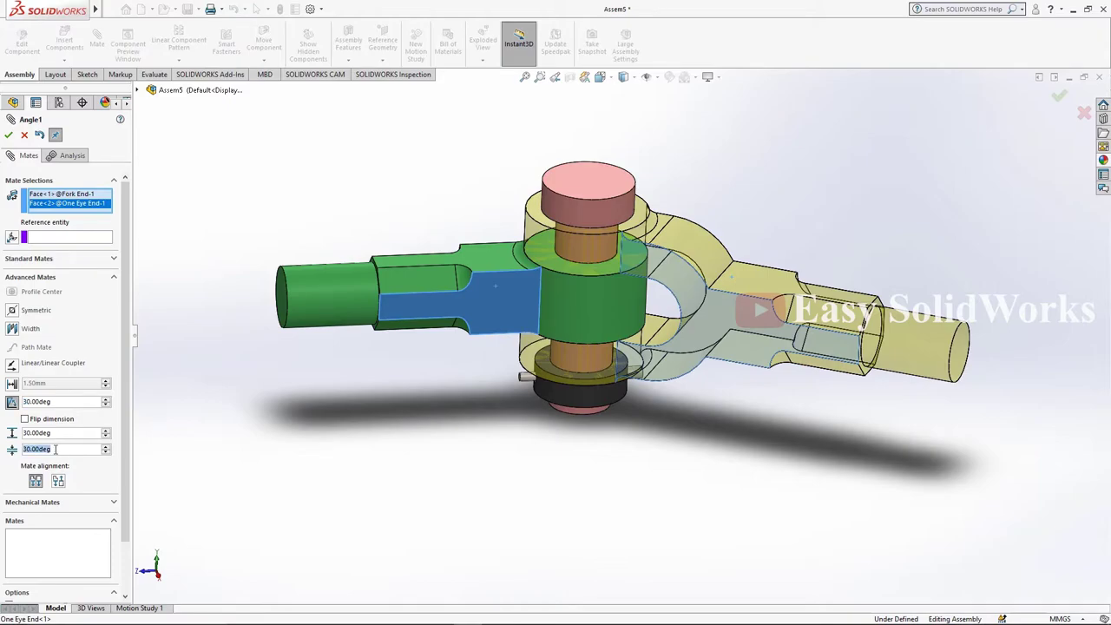
type("45")
key("Return")
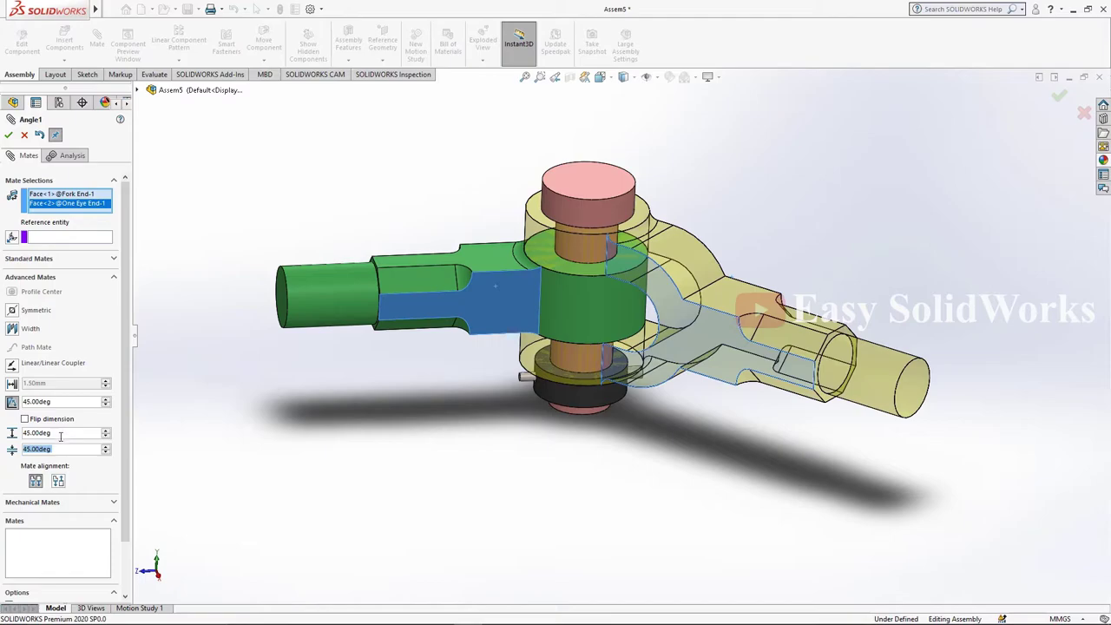
- Set the maximum angle to 315°, accept the limit mate, and drag the fork to test it
left_click(61, 435)
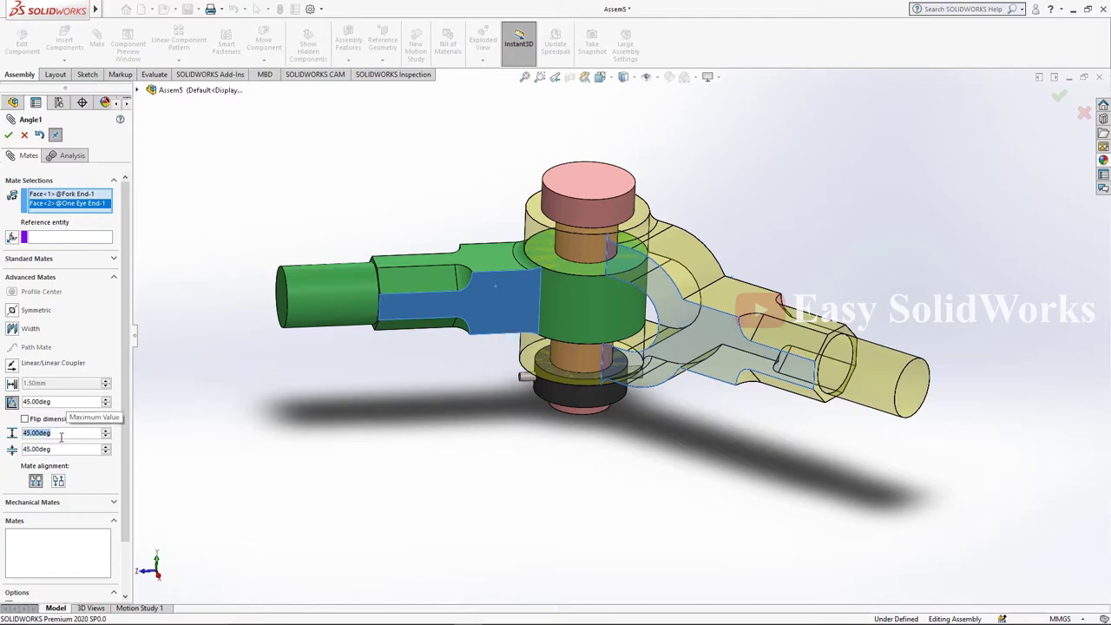
type("315")
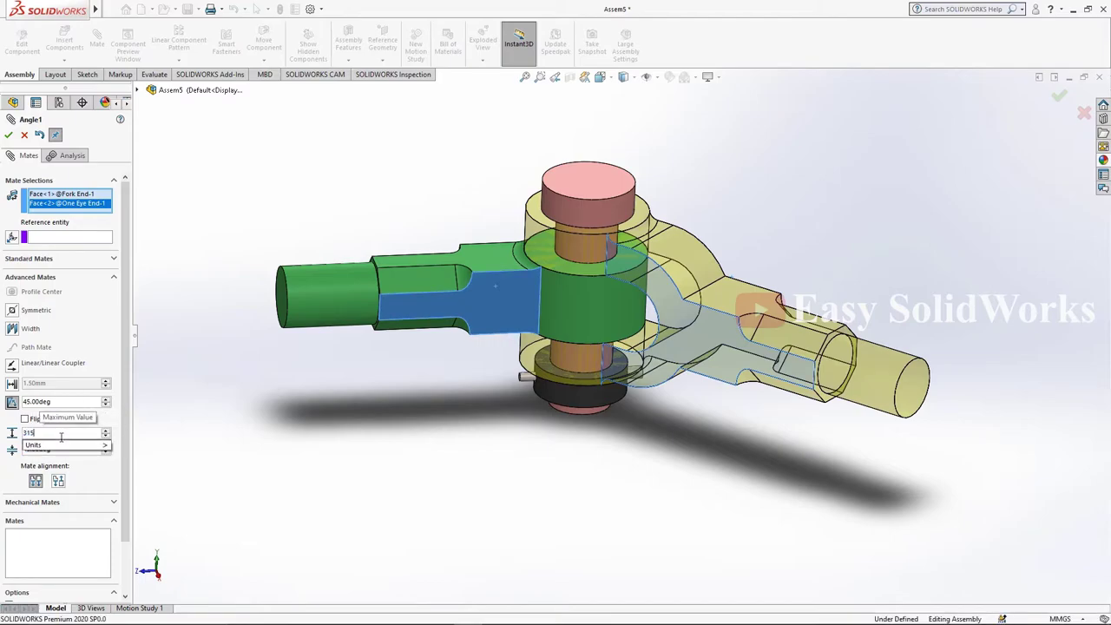
key("Return")
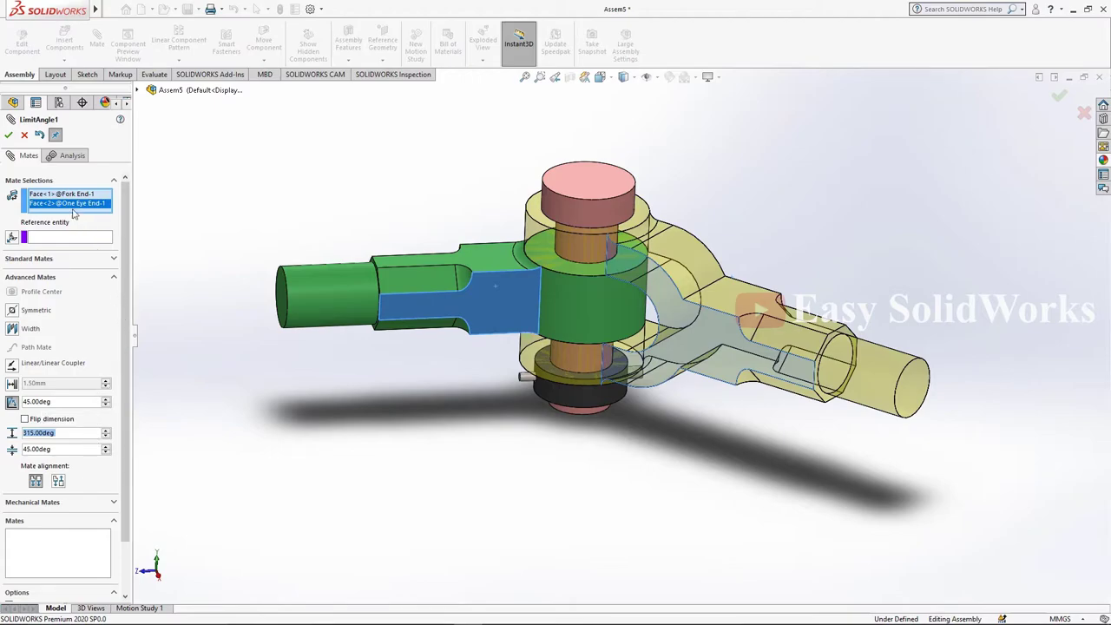
left_click(9, 135)
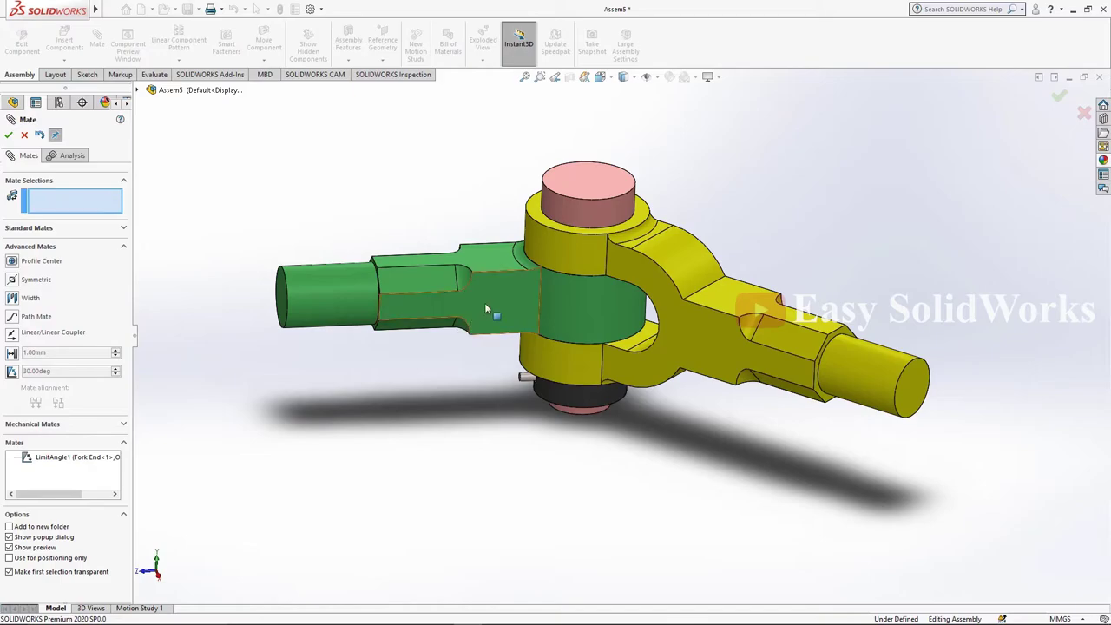
mouse_move(491, 310)
left_mouse_down()
mouse_move(561, 354)
mouse_move(556, 368)
left_mouse_up()
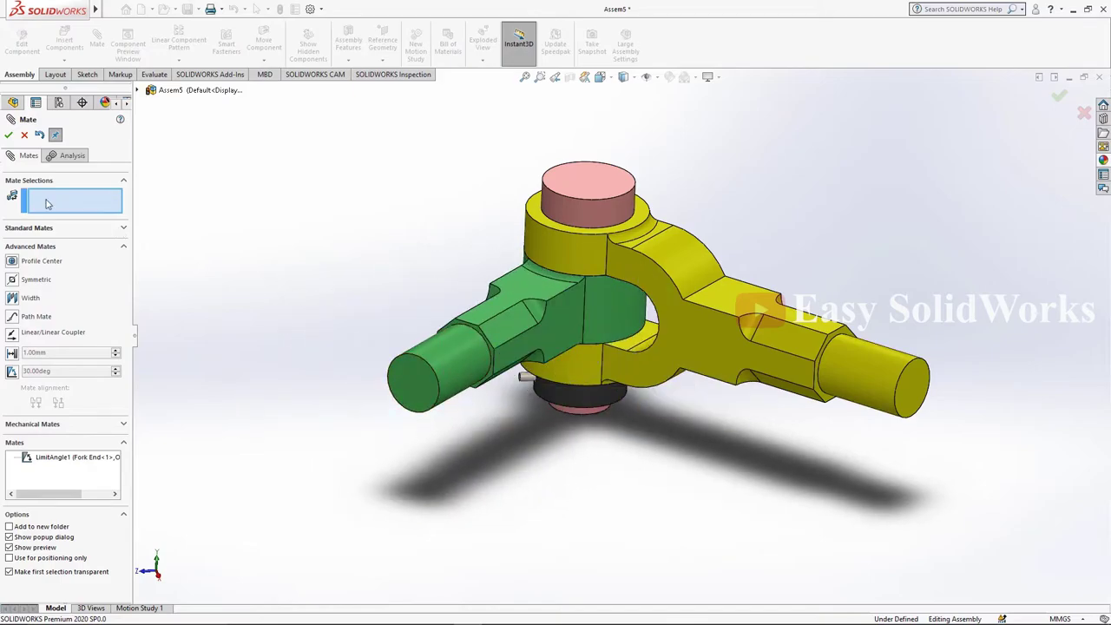
- Reopen LimitAngle1 from the Mates folder and set its angle to 45°
left_click(25, 135)
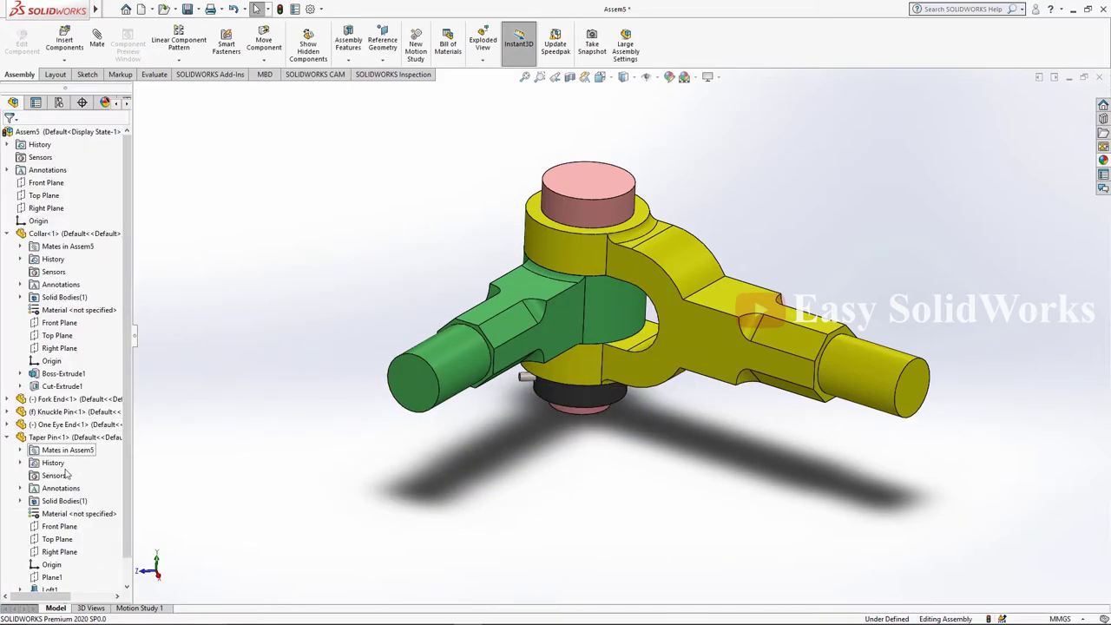
left_click(8, 578)
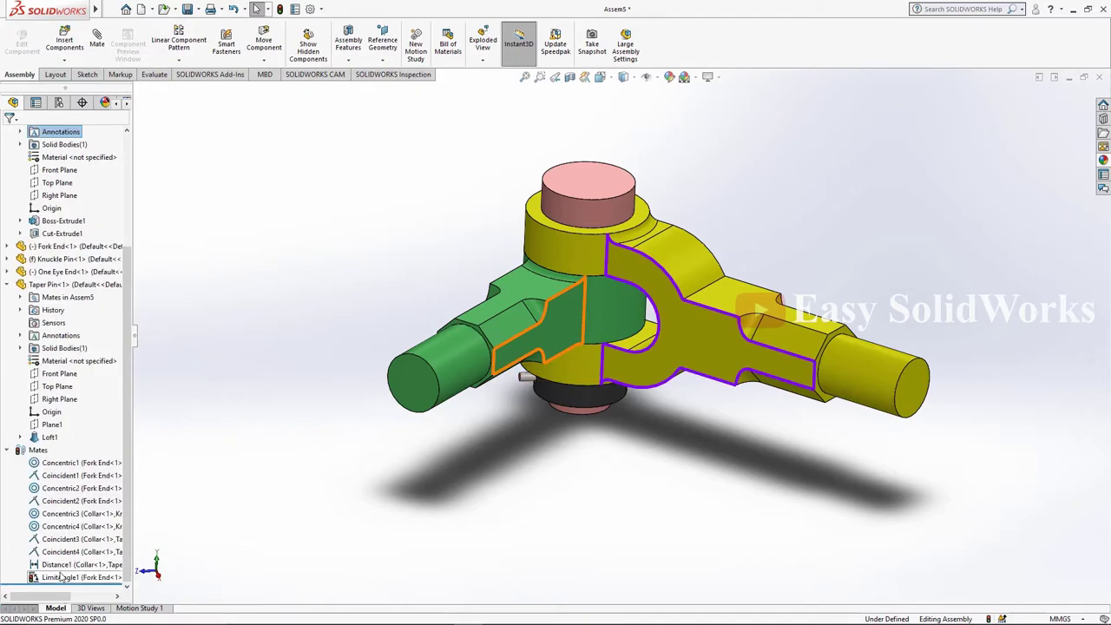
left_click(62, 578)
left_click(69, 556)
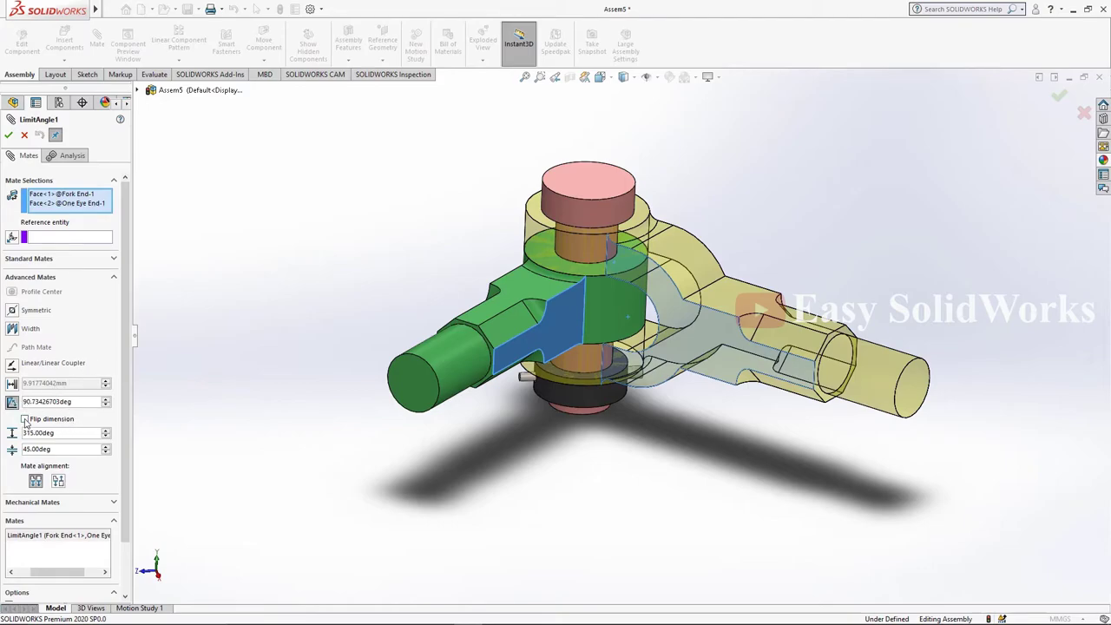
left_click(82, 402)
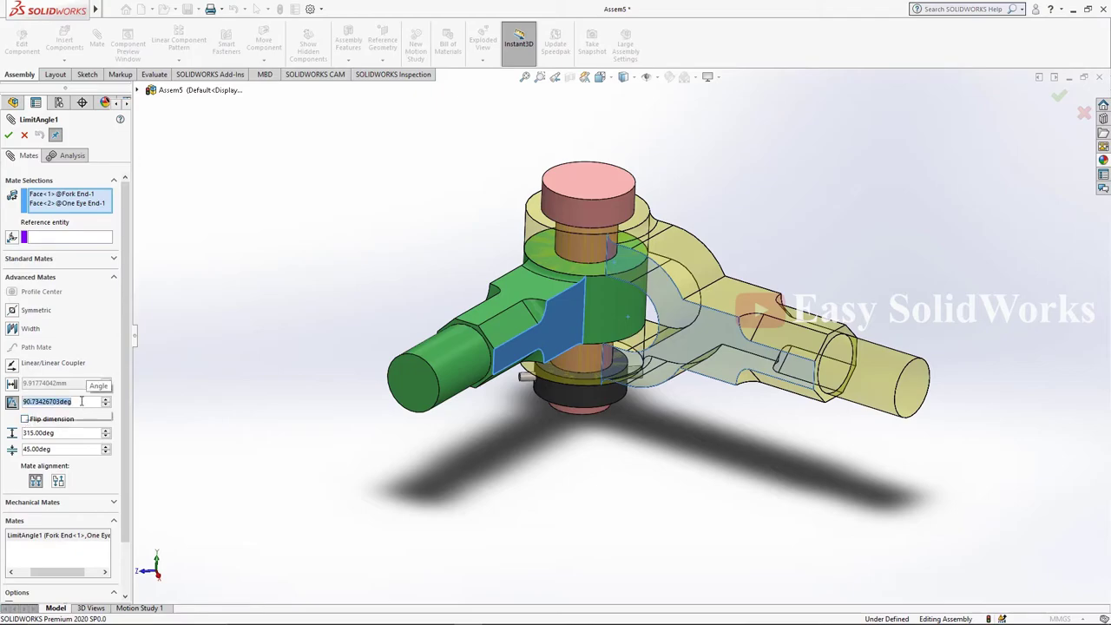
type("45.00deg")
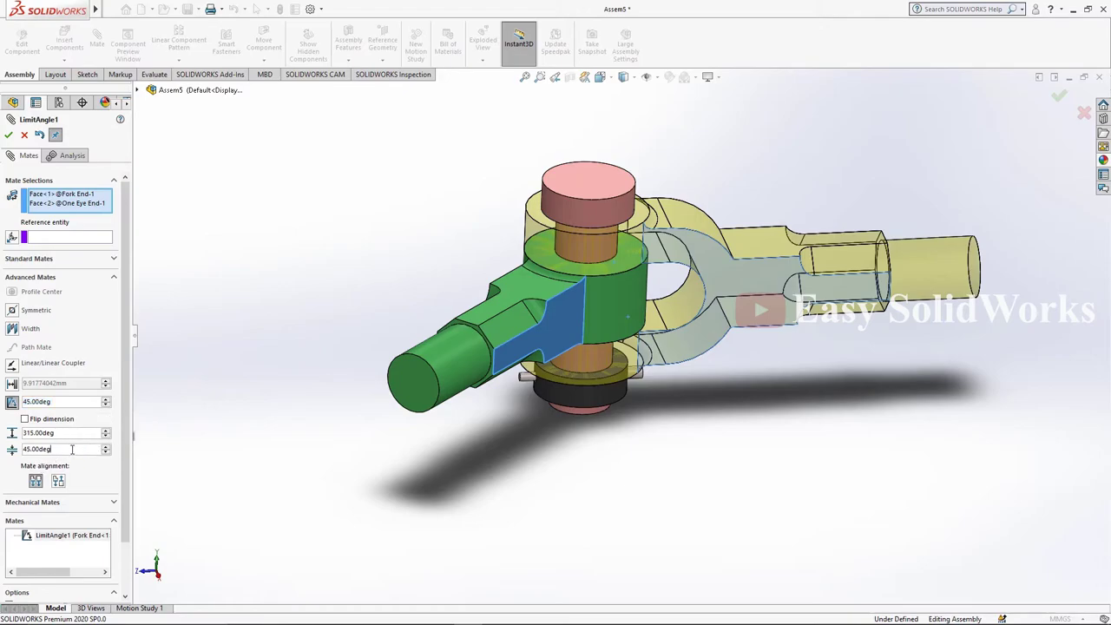
- Set the minimum, flip the alignment to anti-aligned, test the swing, and apply the mate
left_click(73, 449)
left_click(58, 480)
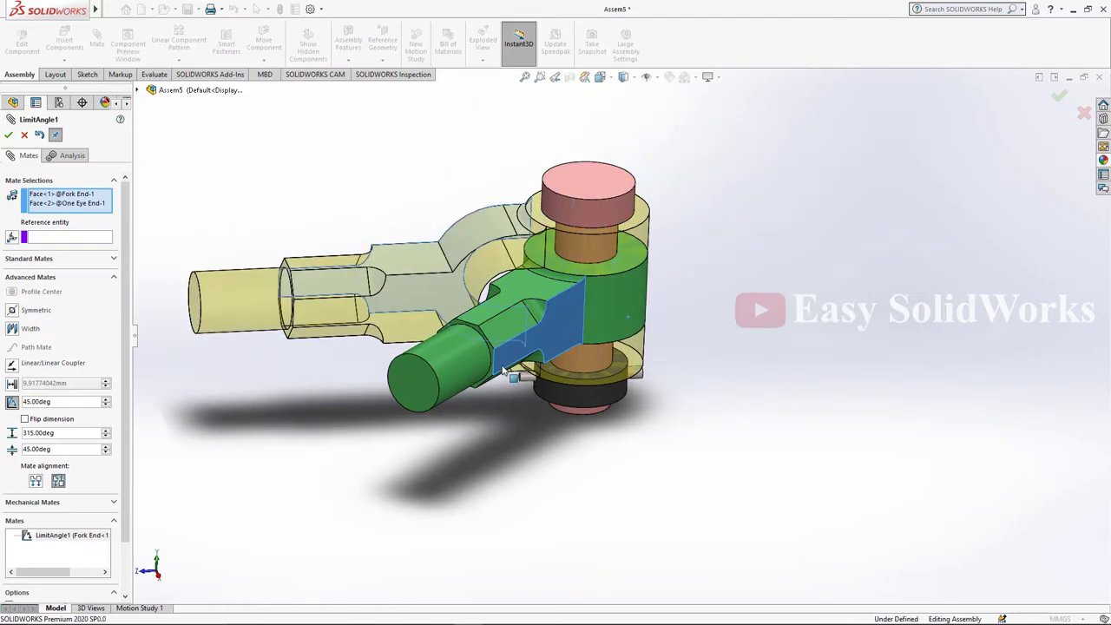
middle_click_drag(365, 408, 392, 455)
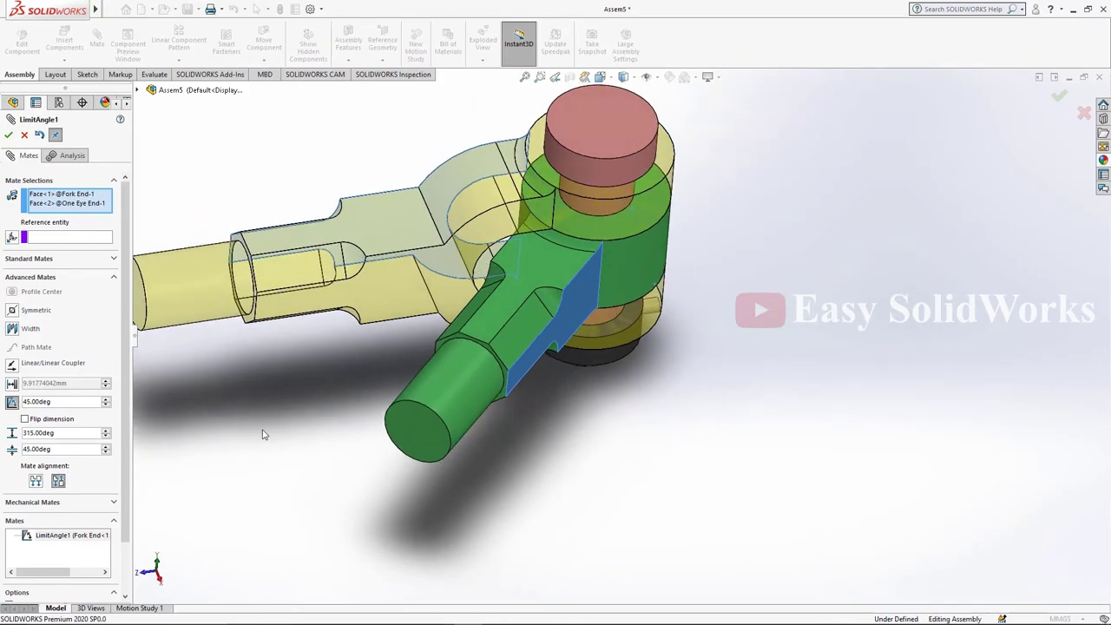
left_click_drag(187, 325, 254, 428)
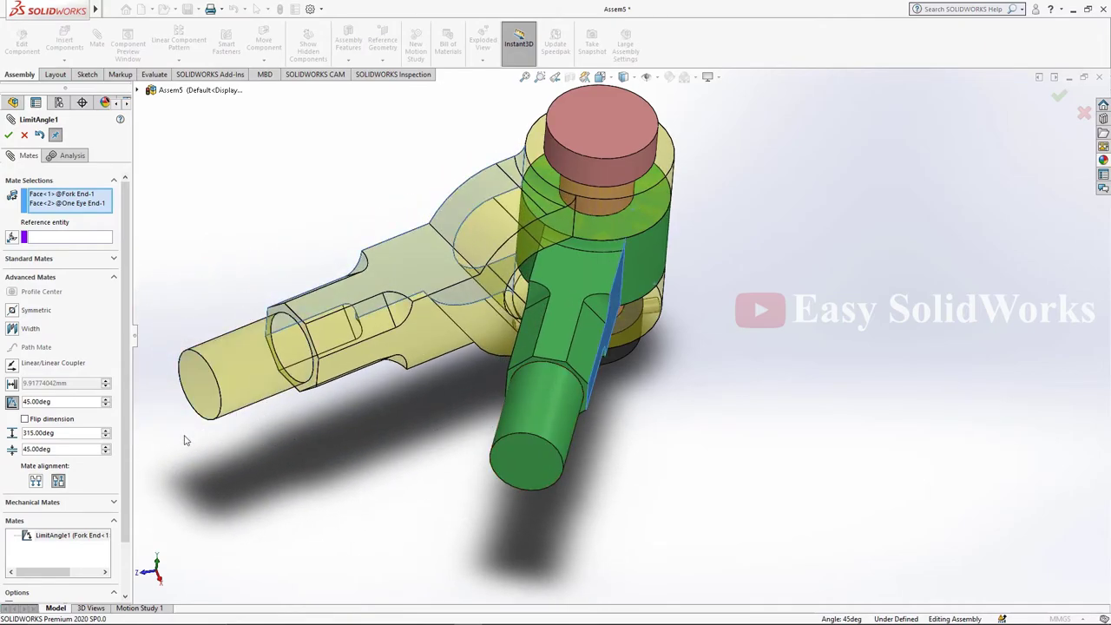
left_click(8, 135)
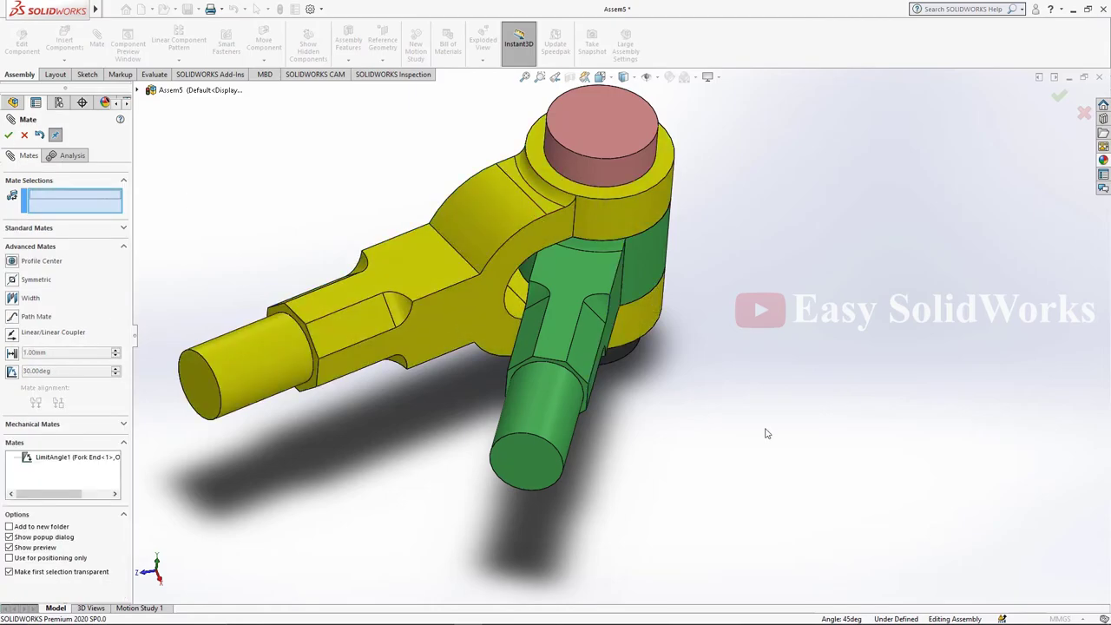
- Swing the fork end about the knuckle pin into new positions within its angle limits
left_click(25, 136)
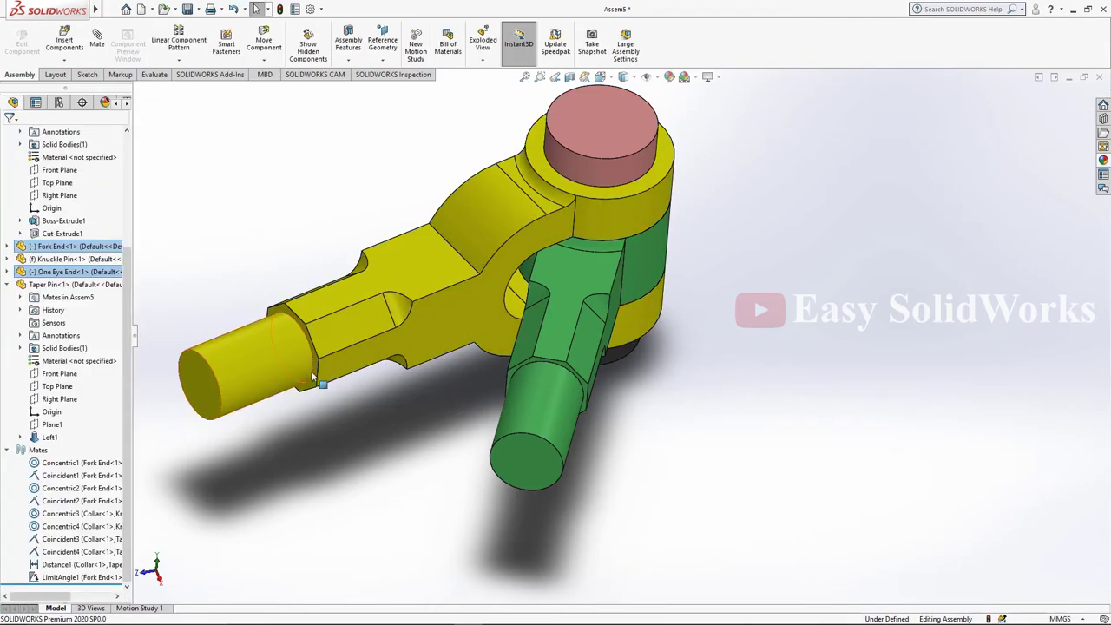
left_click_drag(306, 378, 277, 295)
middle_click_drag(277, 295, 598, 330)
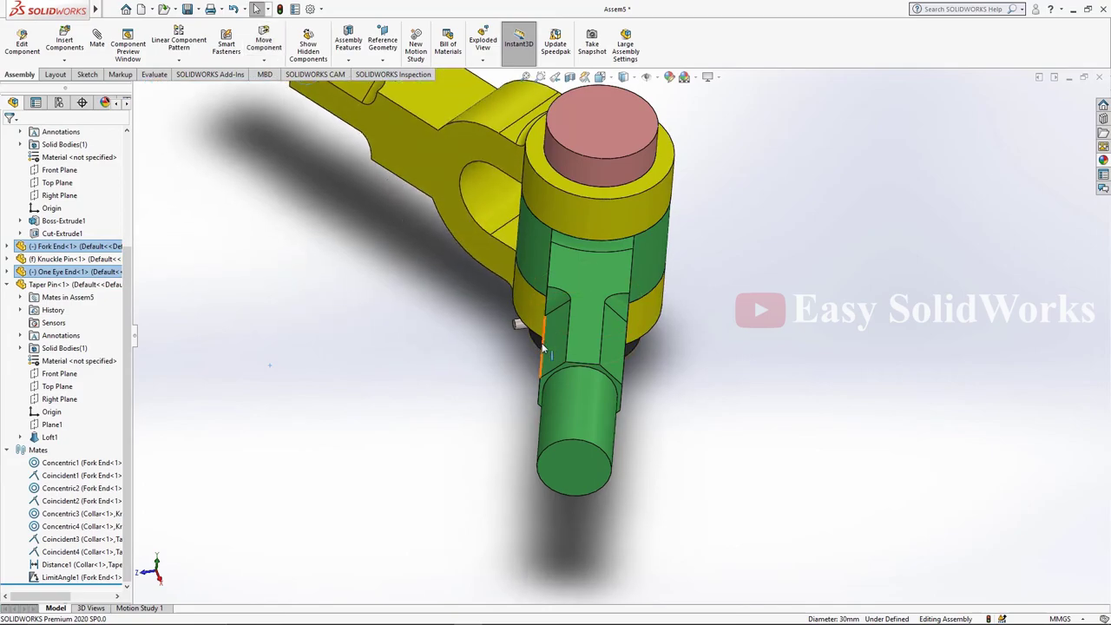
scroll(598, 330, "up", 4)
mouse_move(484, 139)
left_mouse_down()
mouse_move(642, 423)
mouse_move(732, 339)
mouse_move(548, 289)
mouse_move(625, 365)
mouse_move(638, 349)
left_mouse_up()
key("Escape")
- Orbit and zoom around the pin to inspect the assembly from several sides
scroll(607, 351, "down", 5)
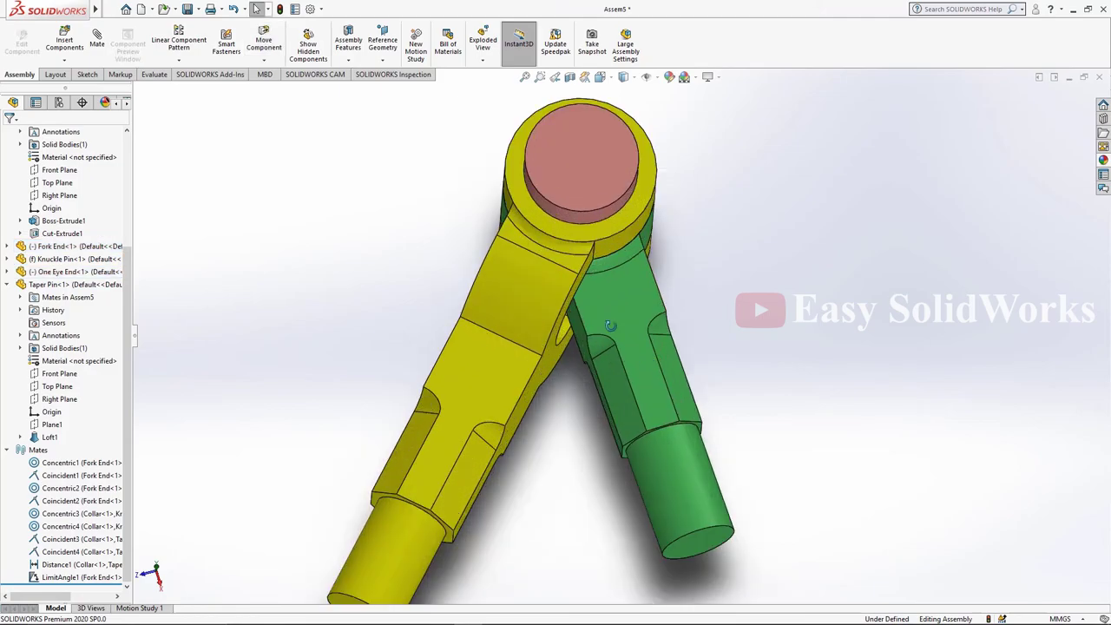
mouse_move(608, 352)
middle_mouse_down()
mouse_move(584, 361)
mouse_move(463, 303)
middle_mouse_up()
scroll(585, 356, "down", 5)
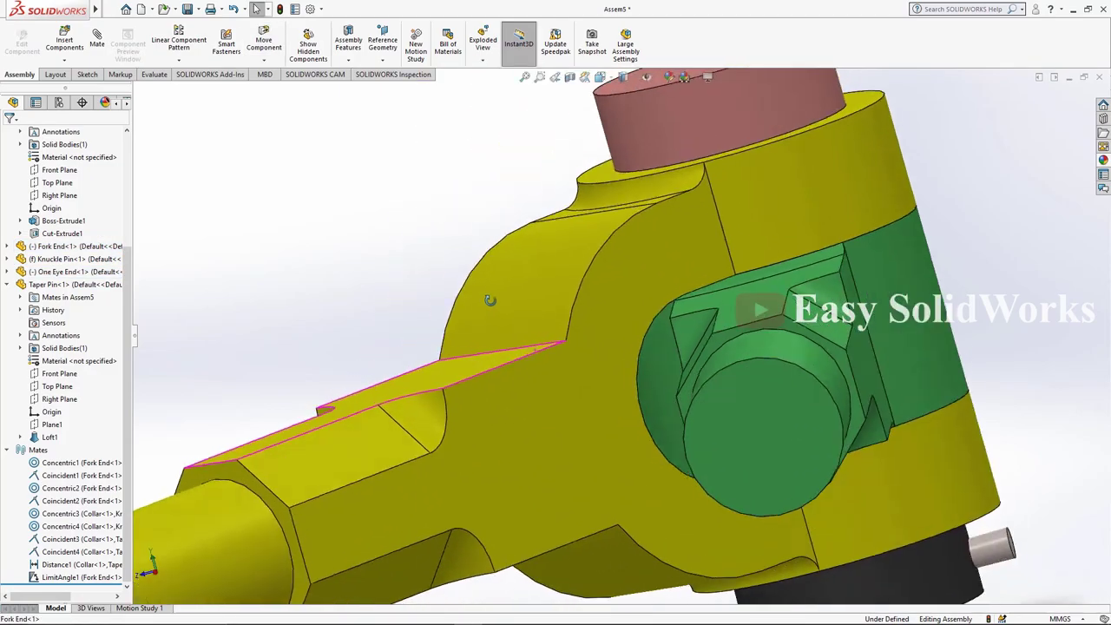
scroll(587, 347, "up", 5)
mouse_move(587, 350)
middle_mouse_down()
mouse_move(580, 467)
mouse_move(624, 426)
middle_mouse_up()
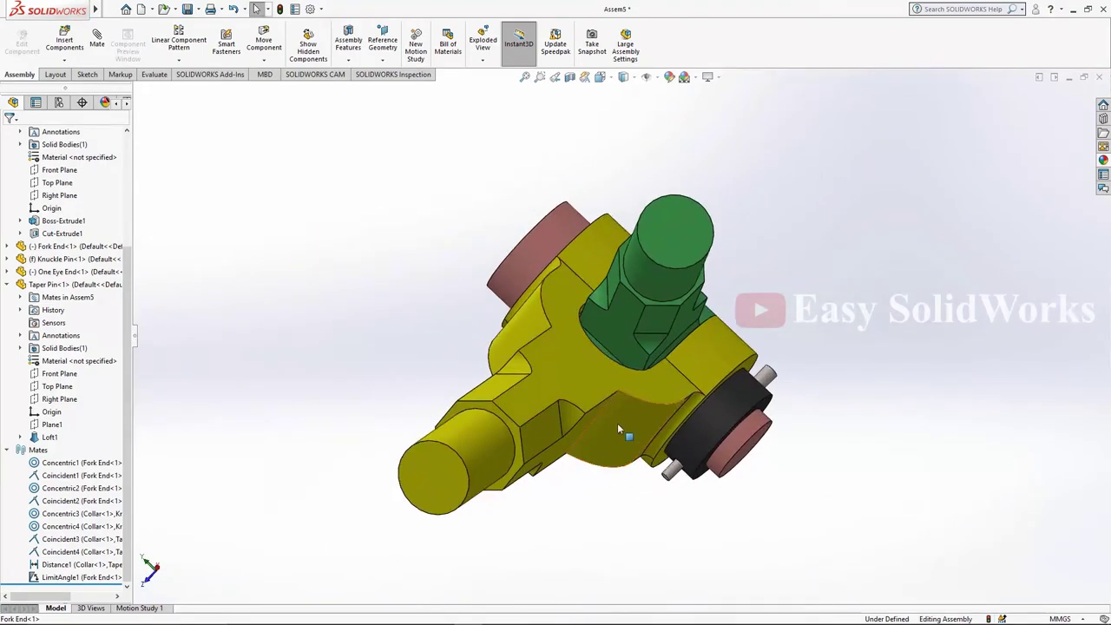